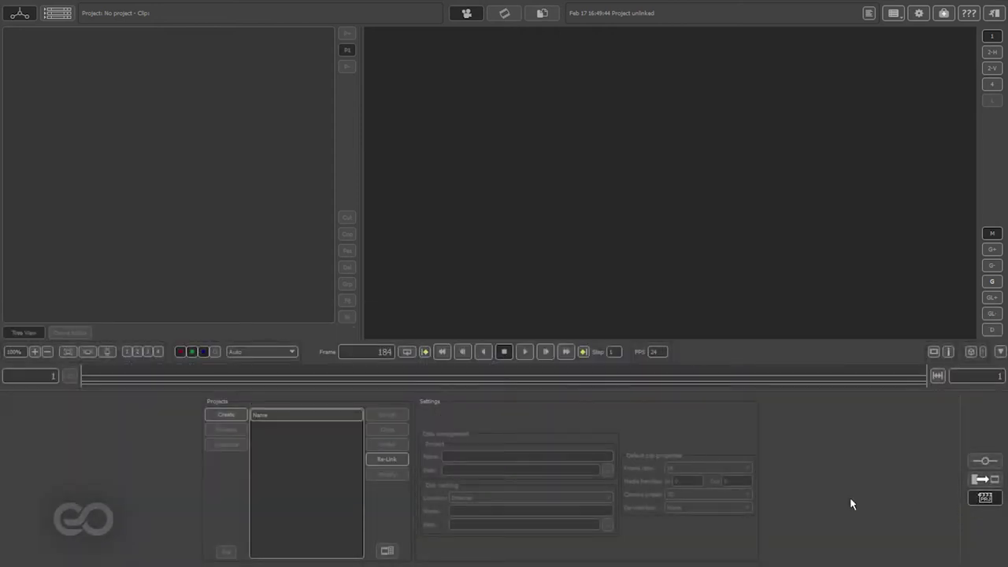
Step: Create a project named LnH_PFT in D:/__Tutorials/Nuke/LandscapeNHand
left_click(227, 414)
left_click_drag(508, 456, 435, 456)
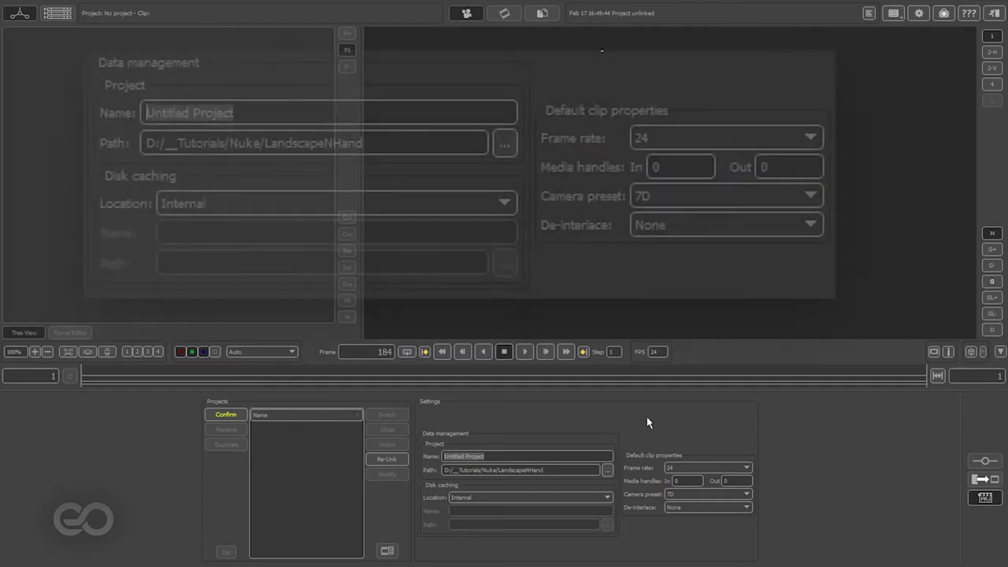
type("LnH")
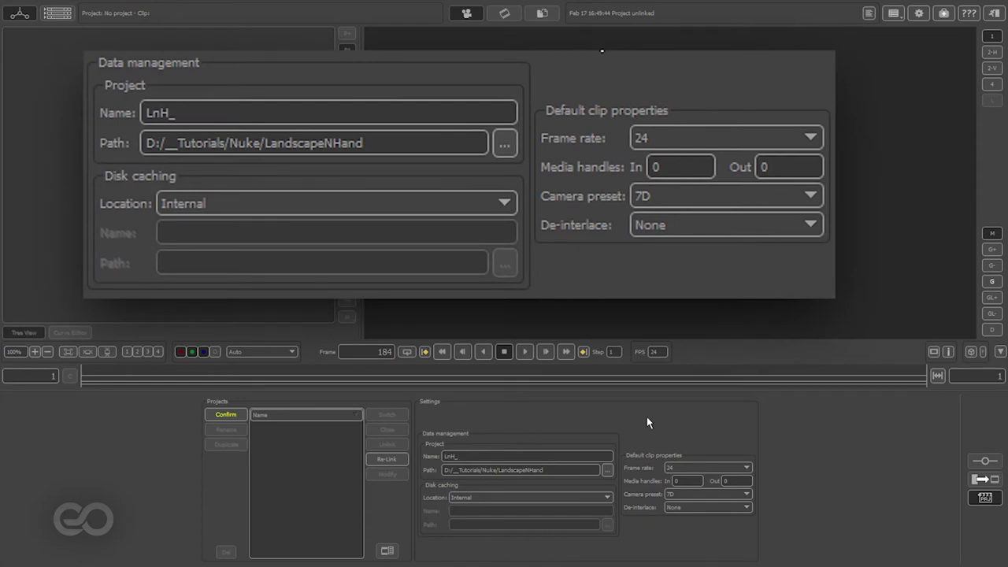
type("_PFT")
left_click(205, 105)
left_click(222, 415)
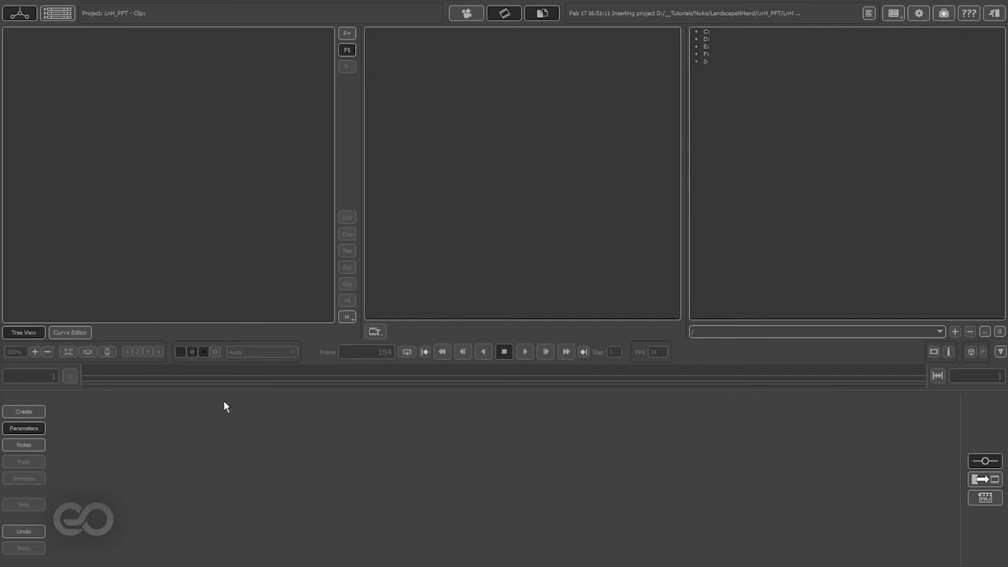
Step: Load the IMG_0016.MOV clip from the D:/__Tutorials/Nuke/LandscapeNHand/Footage folder into the node tree
left_click(695, 39)
left_click(708, 69)
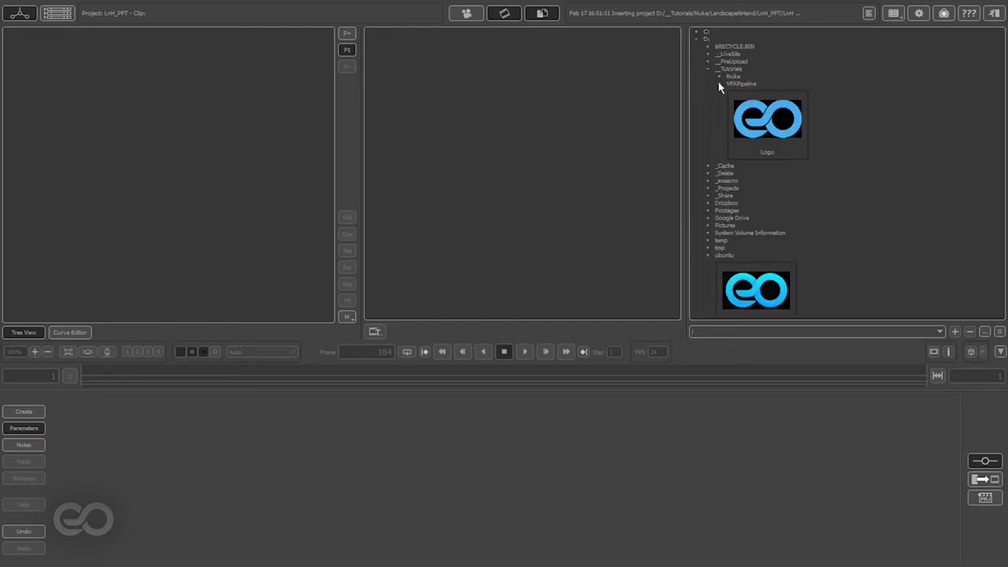
left_click(719, 76)
left_click(731, 84)
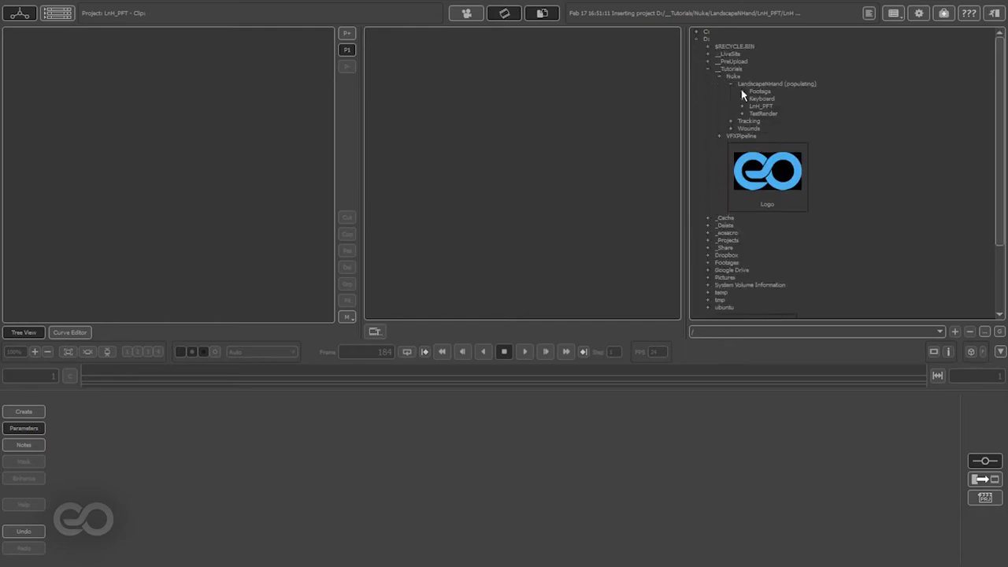
left_click(742, 90)
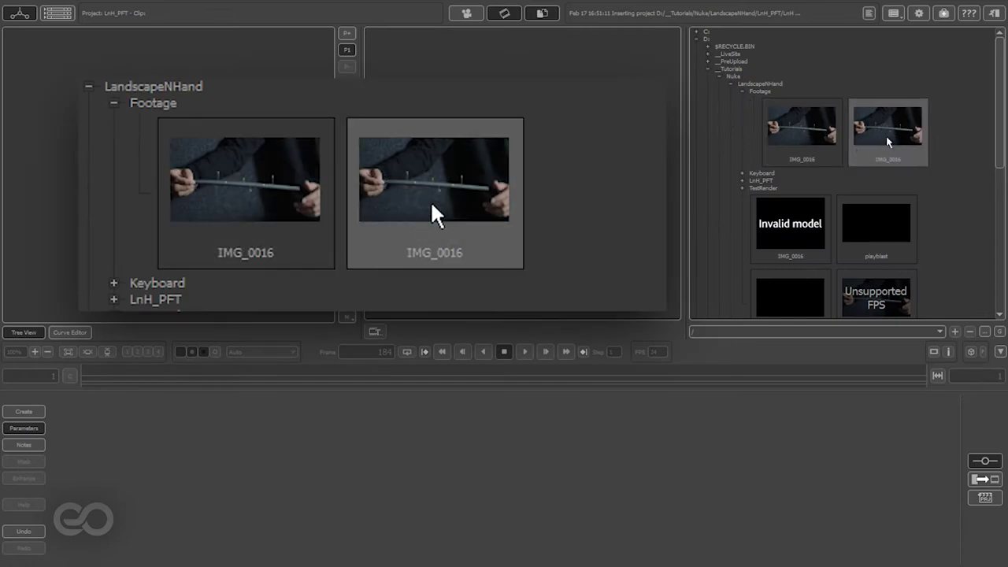
mouse_move(884, 128)
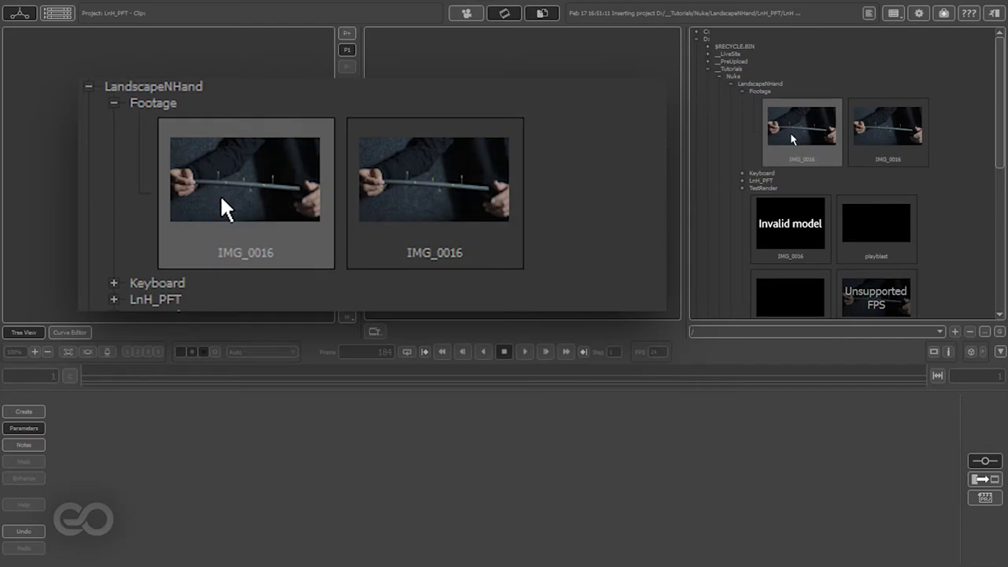
mouse_move(791, 137)
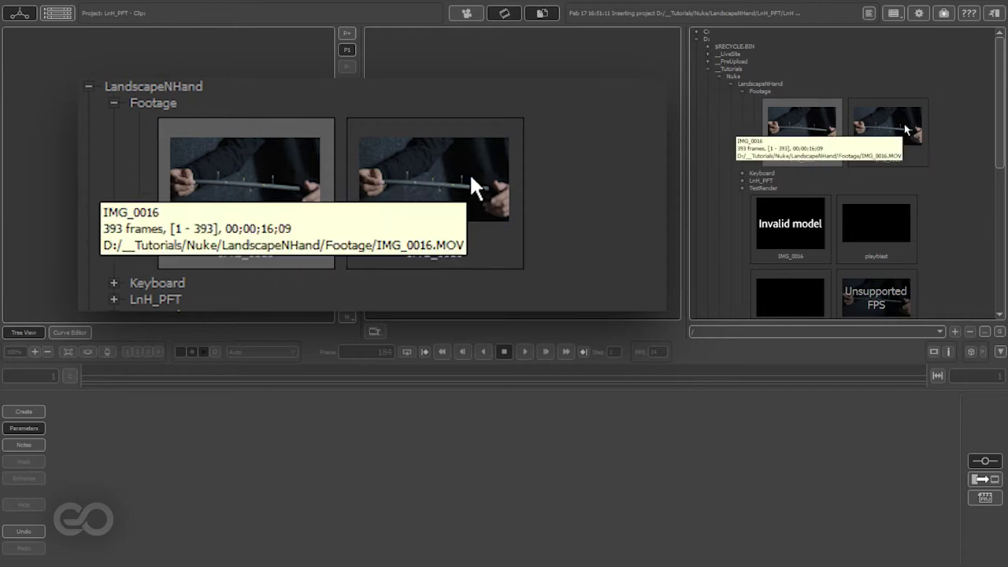
left_click_drag(790, 143, 160, 87)
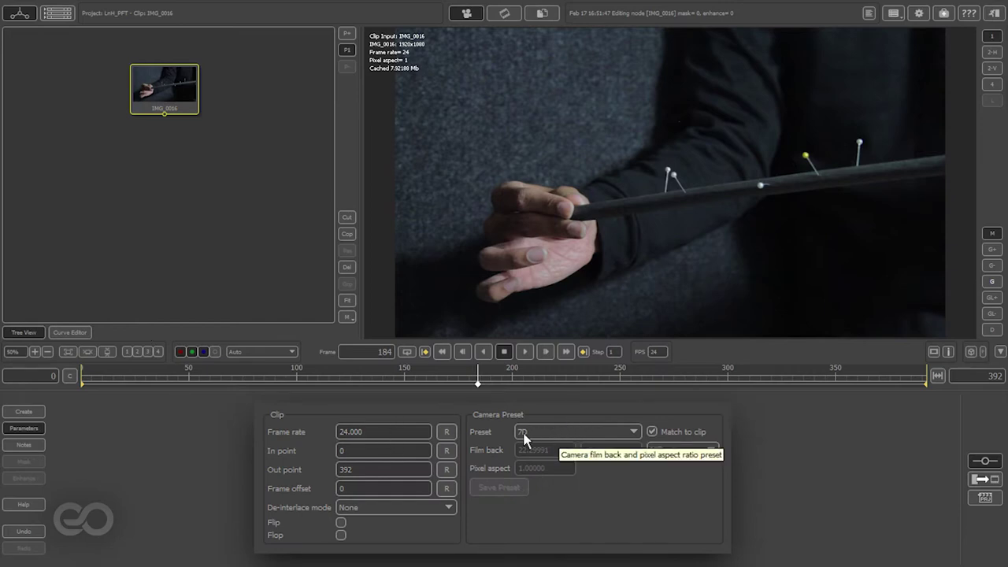
Step: Examine the IMG_0016 clip and the pins along the stick, both as a whole and close up, checking their motion over time
scroll(746, 161, "down", 4)
scroll(728, 164, "up", 2)
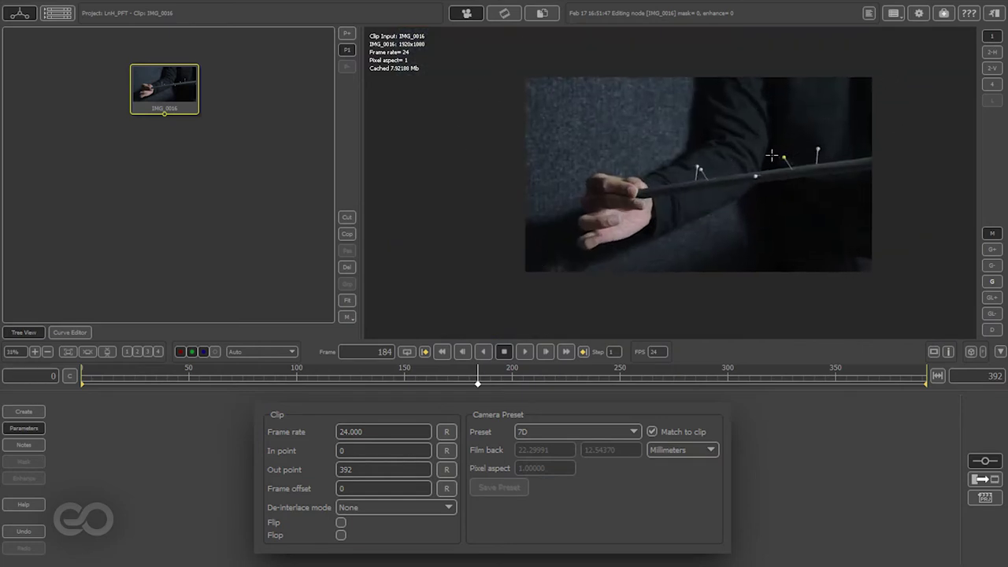
scroll(772, 155, "up", 1)
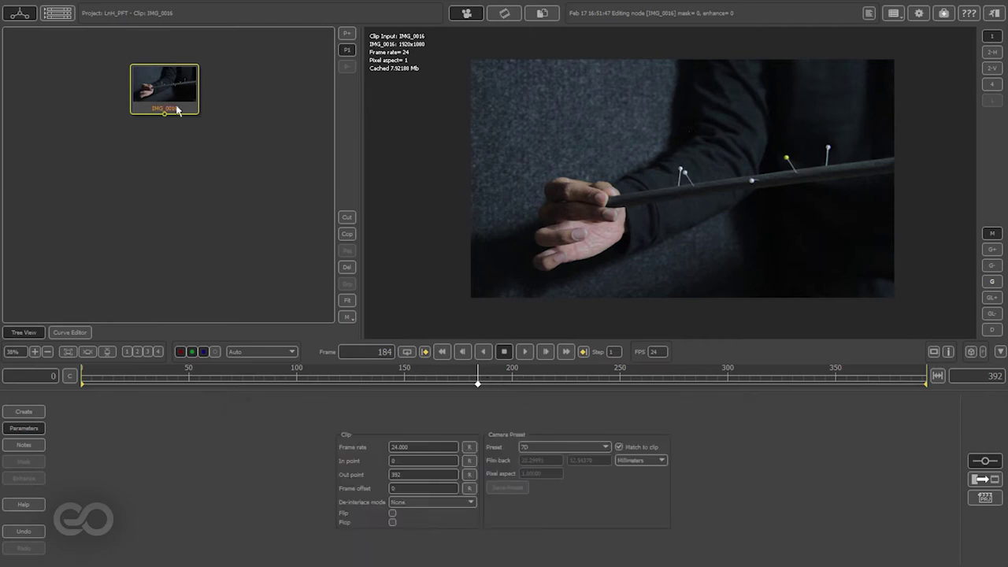
scroll(636, 173, "up", 3)
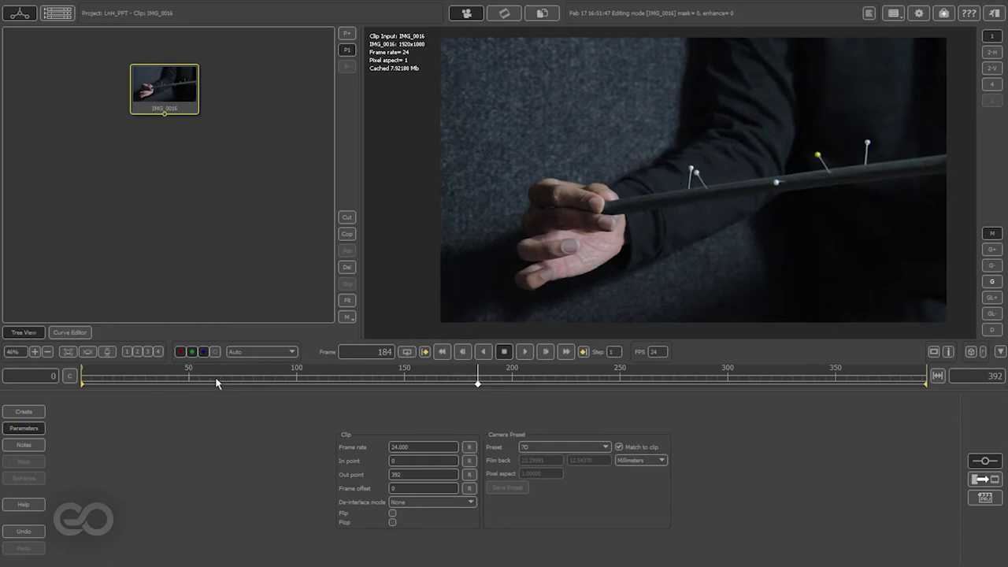
left_click_drag(216, 378, 59, 399)
scroll(692, 203, "up", 5)
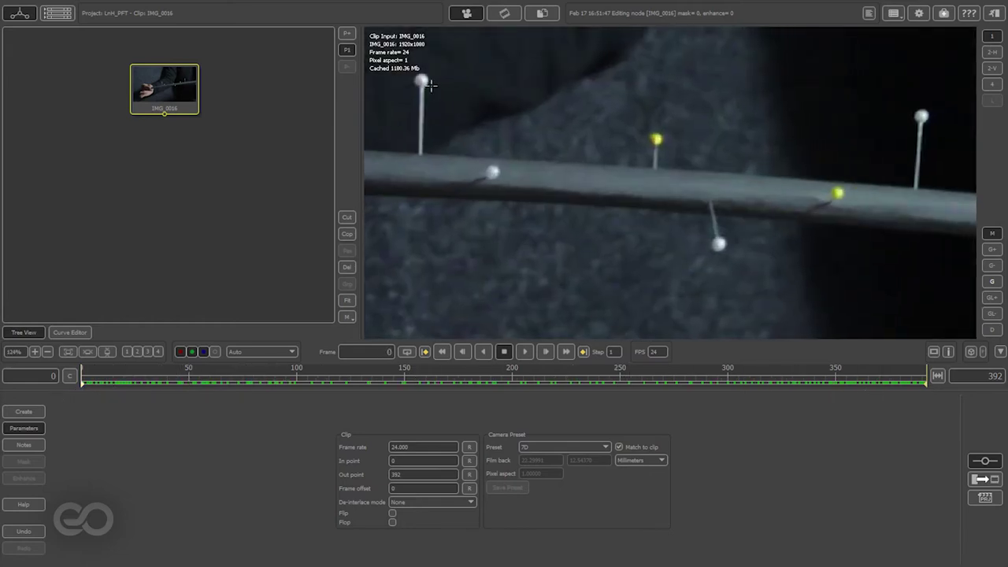
scroll(779, 252, "down", 1)
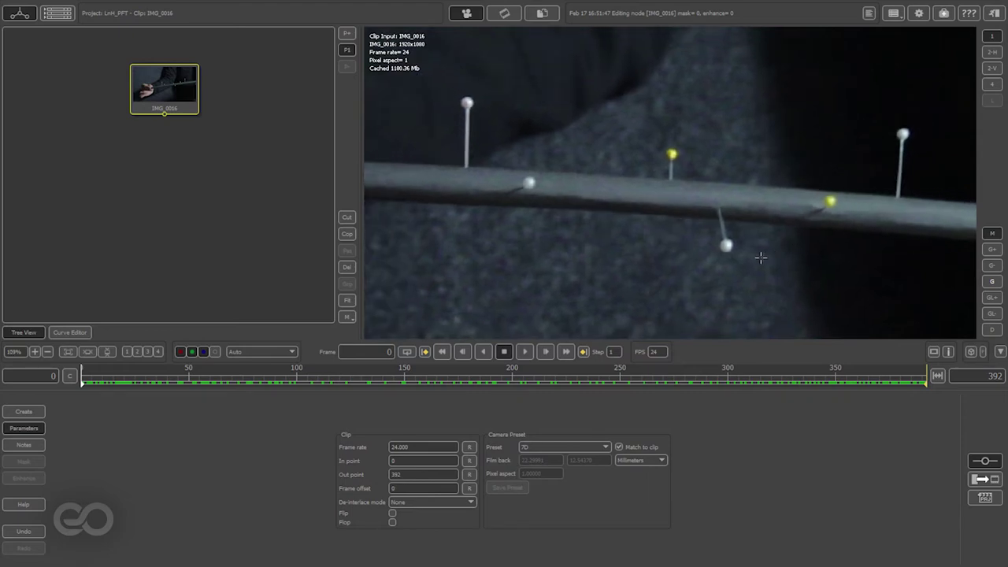
middle_click_drag(737, 256, 722, 259)
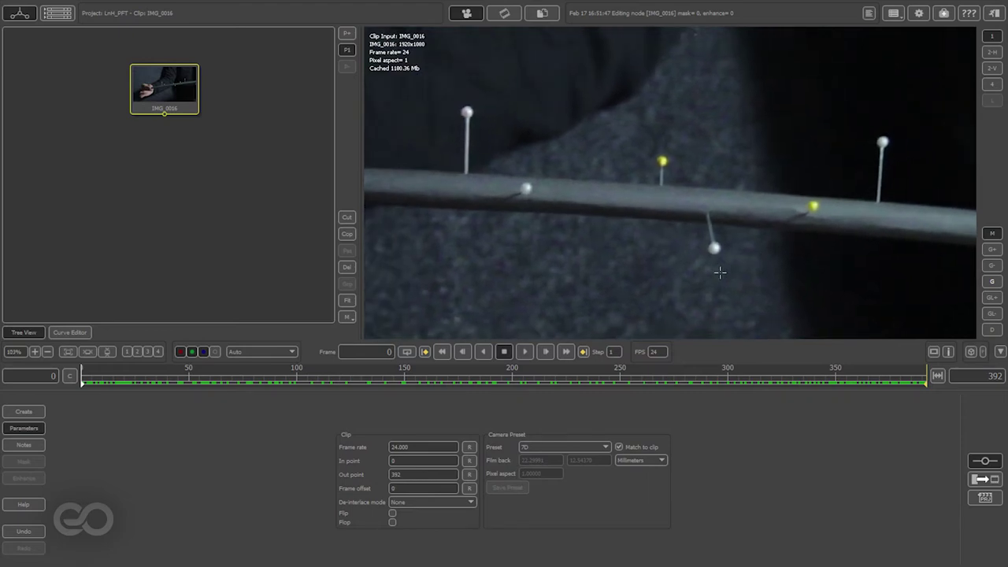
left_click_drag(189, 380, 68, 384)
scroll(797, 200, "down", 5)
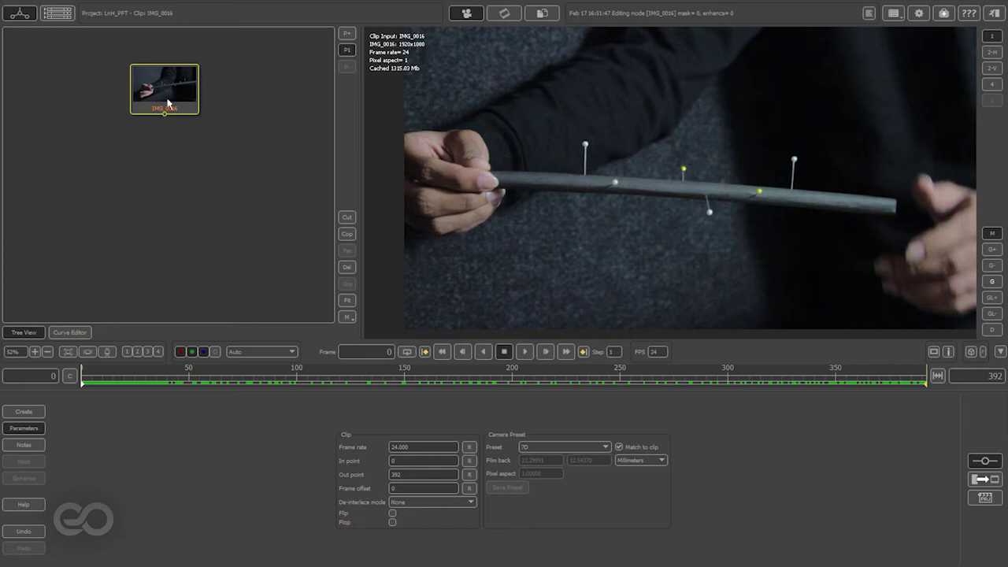
Step: Add a User Track node to the IMG_0016 clip, cache the whole clip, and scrub through it back to frame 0
right_click(167, 102)
left_click(186, 117)
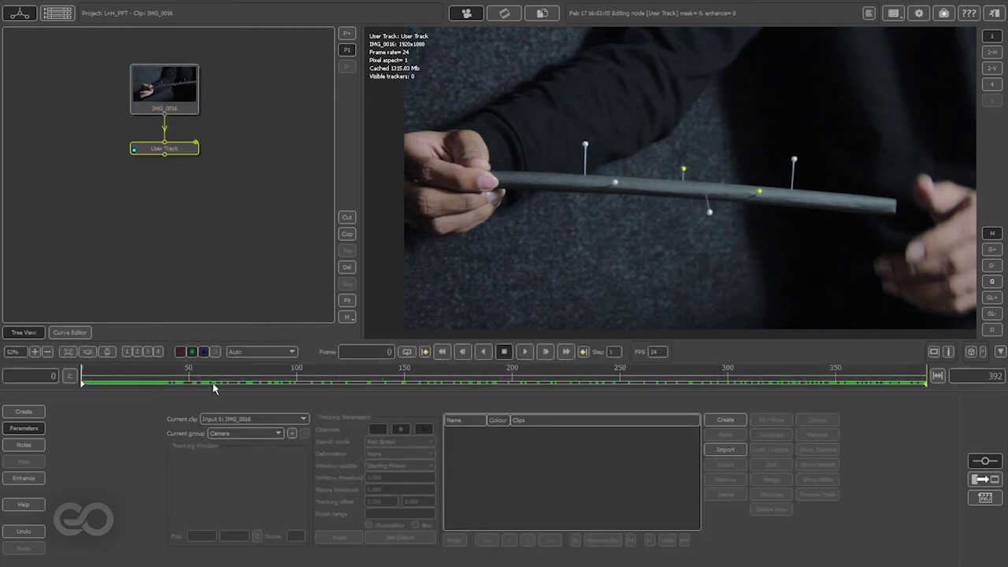
left_click(69, 375)
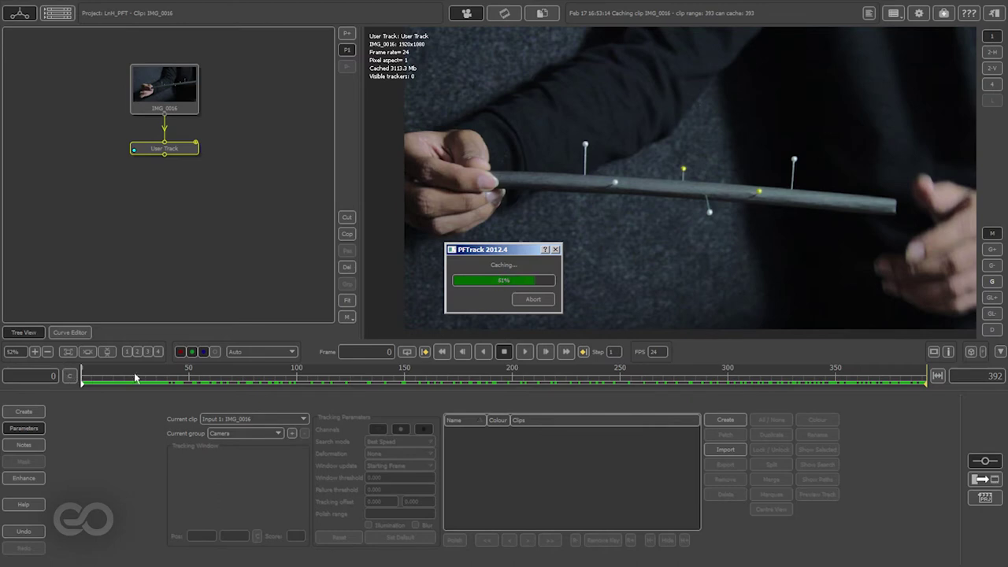
left_click_drag(254, 386, 698, 334)
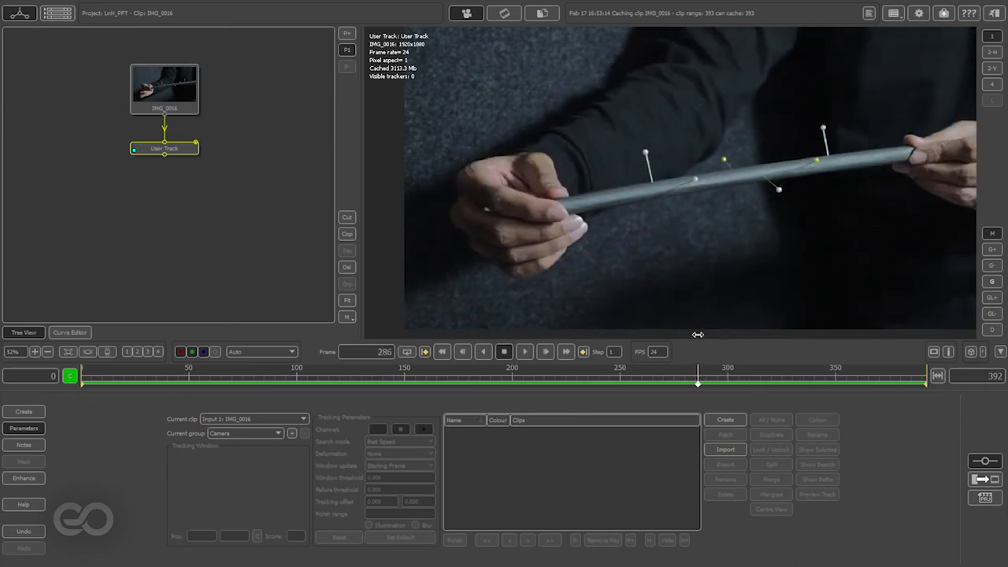
left_click_drag(698, 334, 42, 333)
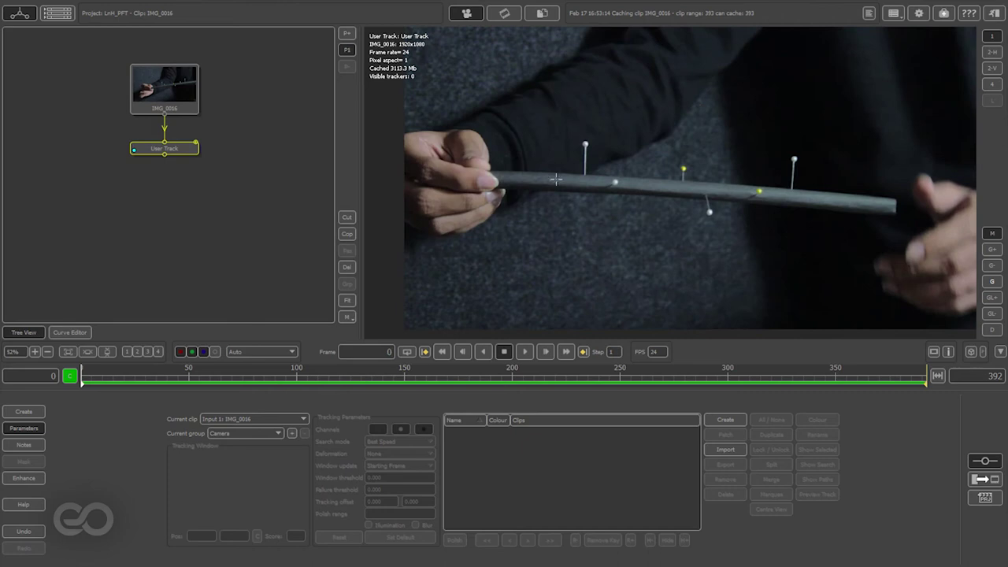
Step: Create a tracker at frame 0 on the head of the upright white pin nearest the gripping hand
scroll(559, 152, "up", 5)
scroll(608, 167, "up", 1)
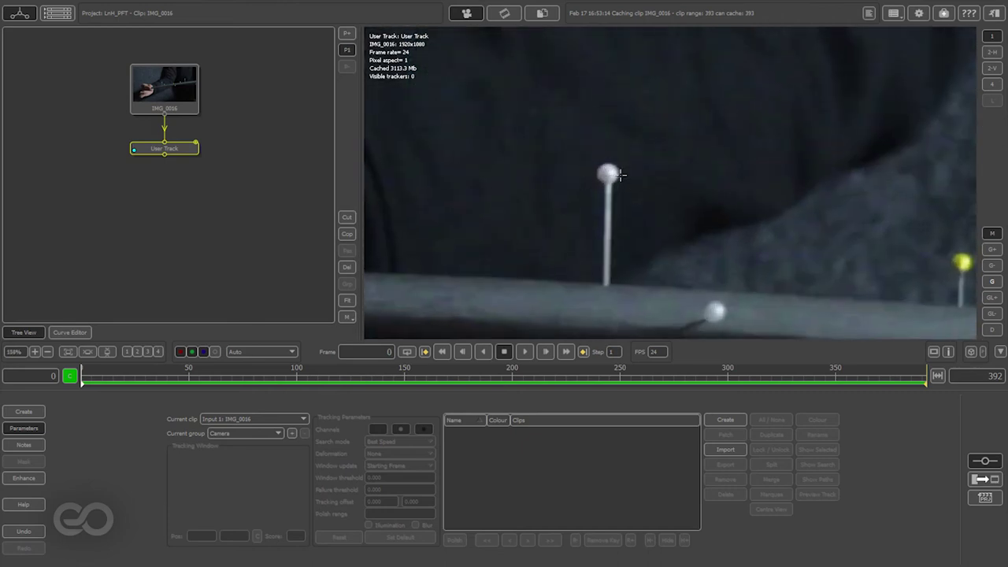
scroll(604, 171, "down", 3)
middle_click_drag(586, 170, 422, 132)
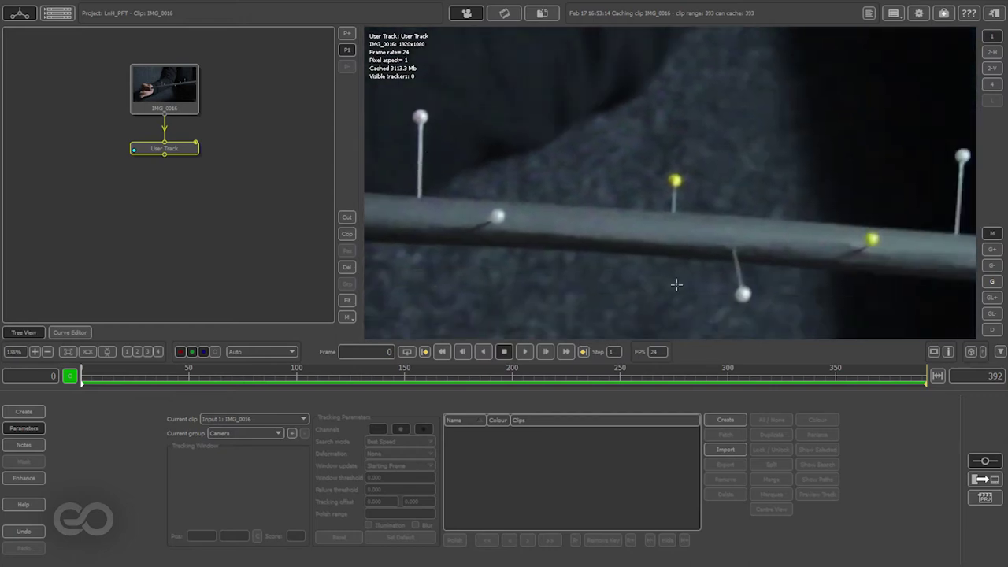
scroll(728, 174, "down", 2)
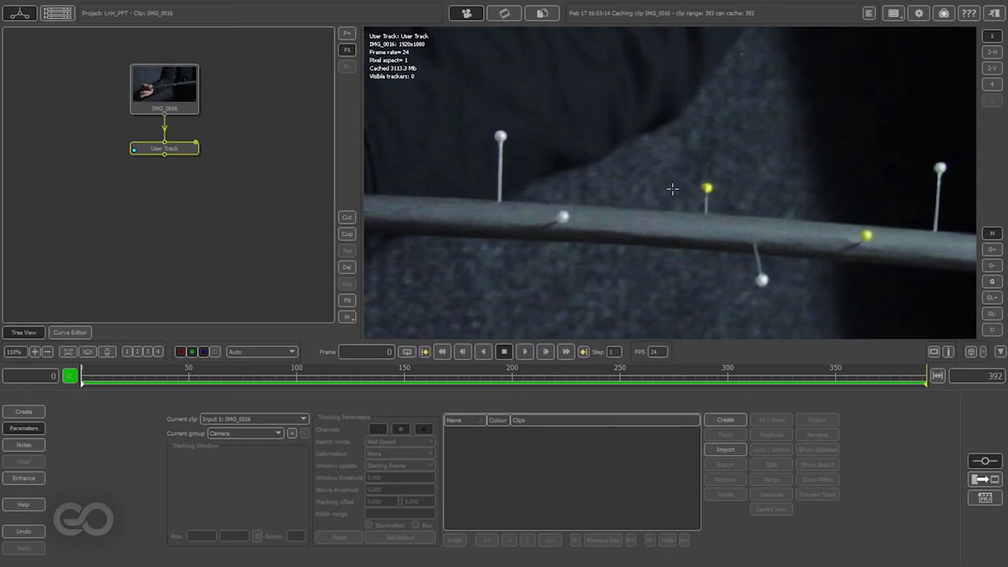
scroll(496, 180, "up", 5)
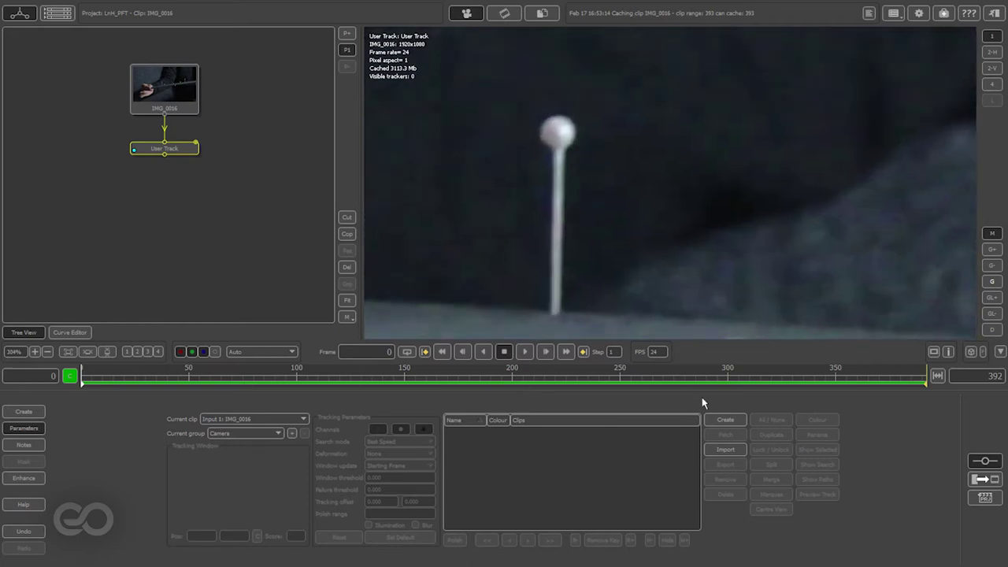
left_click(722, 423)
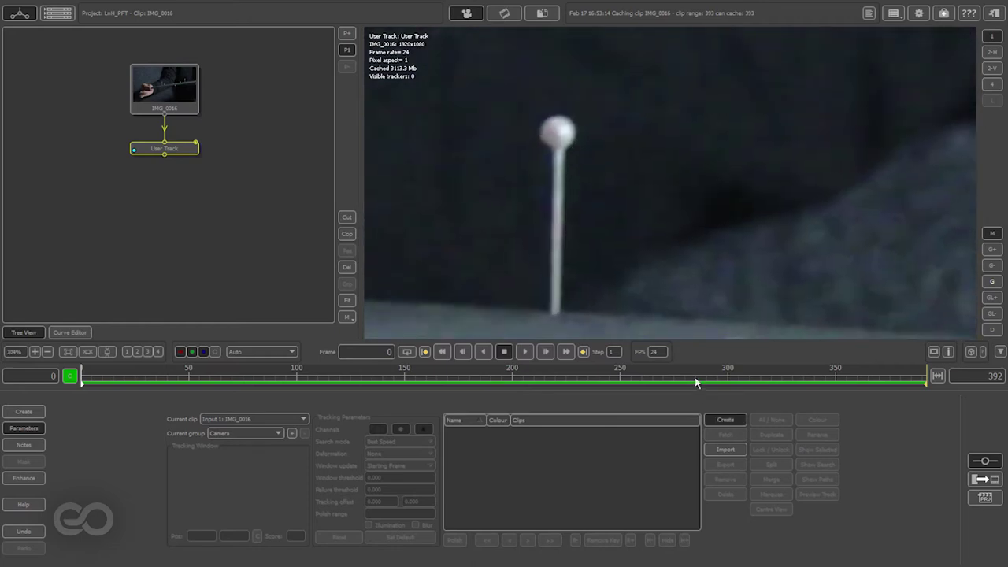
left_click(558, 131)
scroll(657, 151, "up", 2)
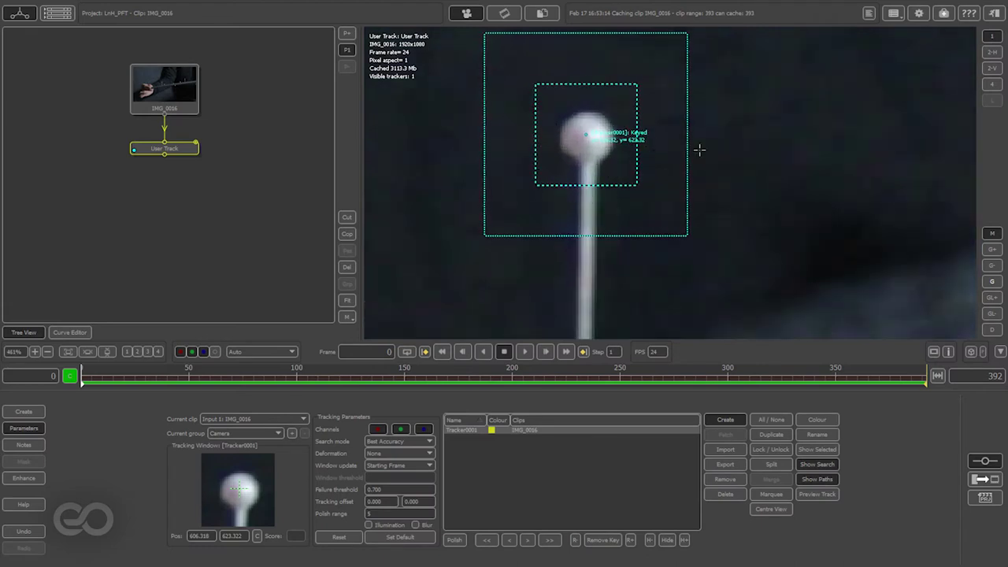
Step: Centre the tracker on the pin head and tighten its pattern window and search area around it
left_click_drag(659, 218, 648, 198)
left_click_drag(605, 164, 609, 166)
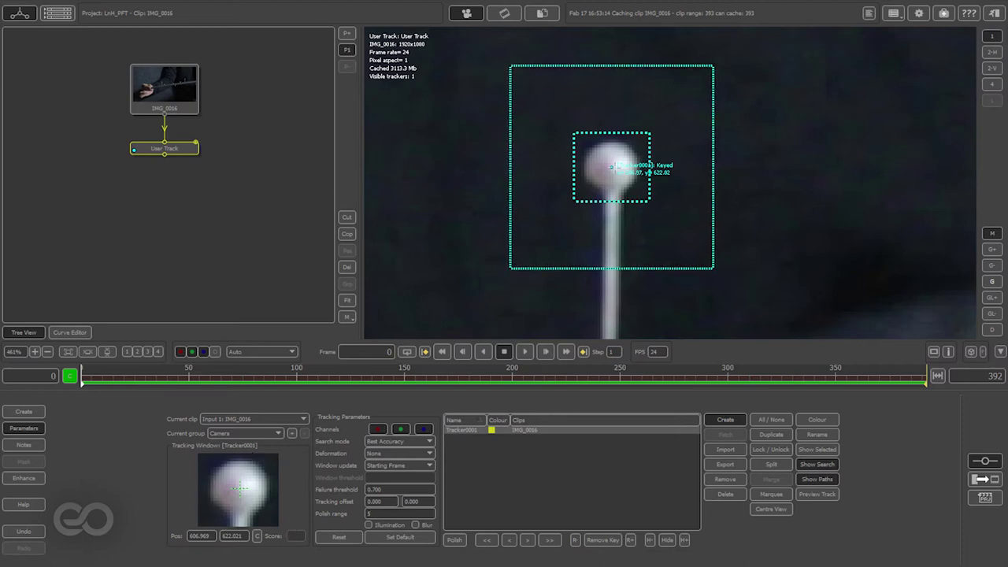
mouse_move(613, 166)
left_mouse_down()
mouse_move(640, 151)
mouse_move(572, 190)
mouse_move(613, 165)
left_mouse_up()
left_click_drag(652, 204, 625, 178)
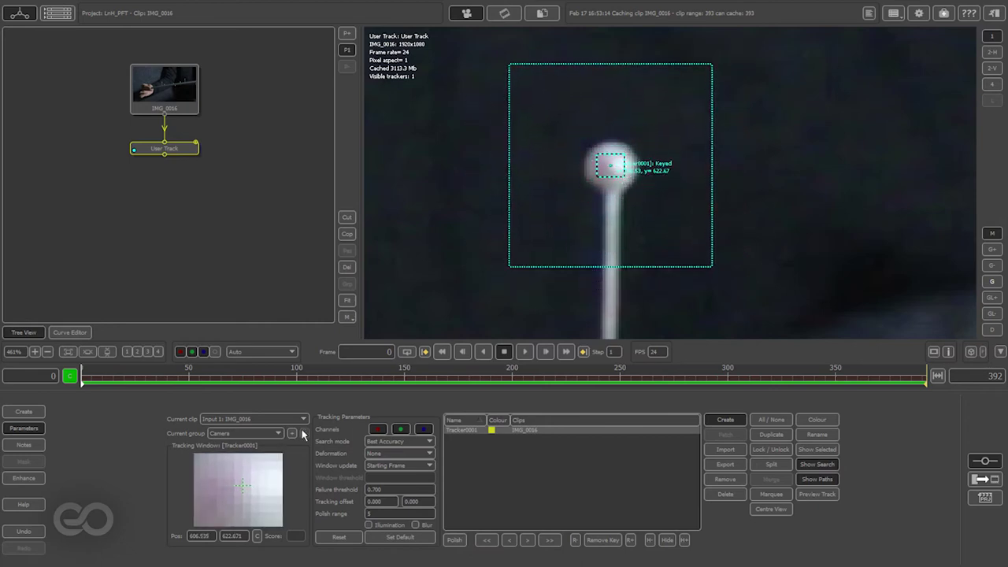
mouse_move(263, 488)
left_mouse_down()
mouse_move(228, 476)
mouse_move(255, 485)
left_mouse_up()
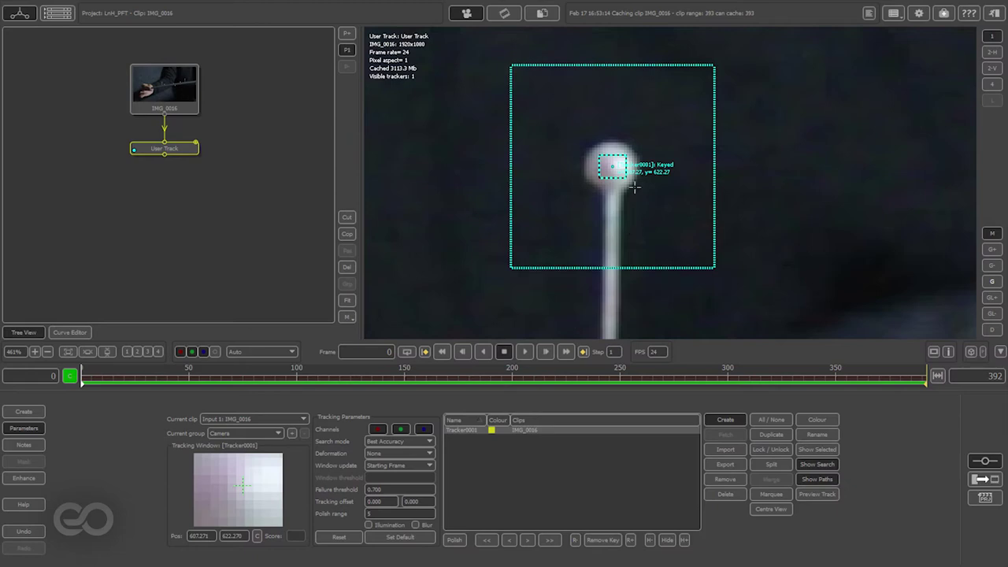
left_click_drag(626, 178, 643, 195)
left_click_drag(255, 489, 255, 491)
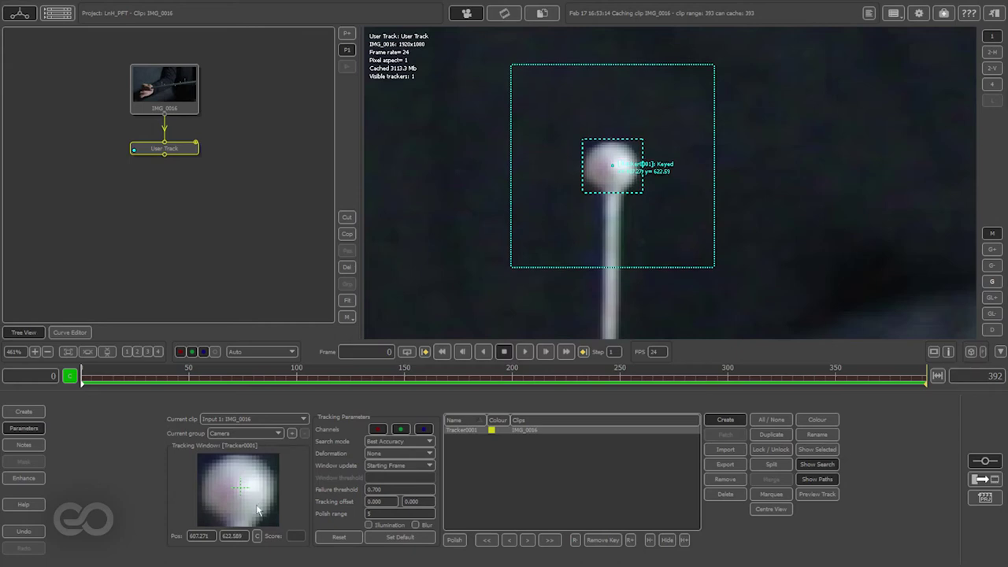
left_click_drag(715, 267, 693, 256)
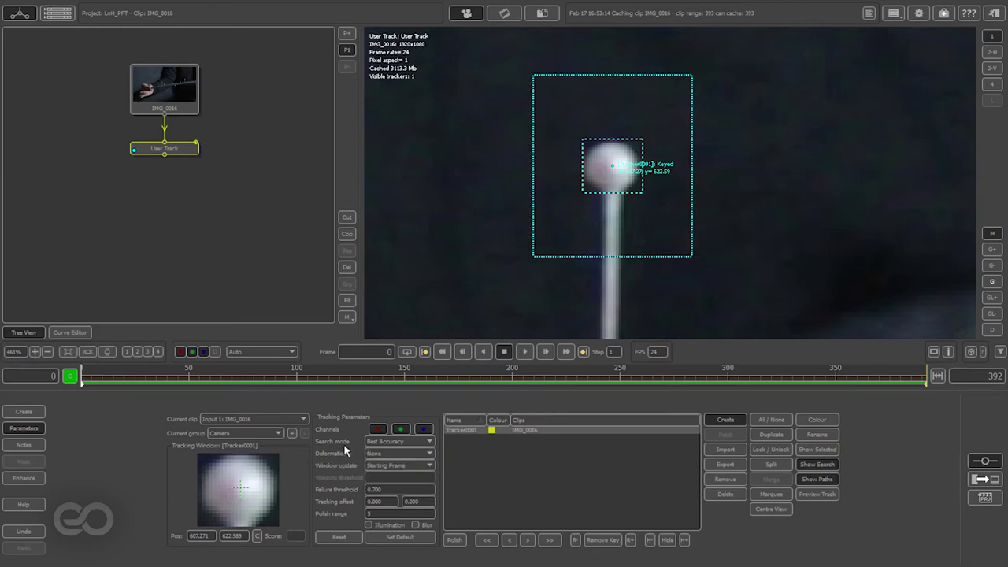
Step: Set the tracker's search mode to Best Speed and track it forward to frame 205 with the view centred on it
left_click(369, 446)
left_click(387, 452)
left_click(550, 541)
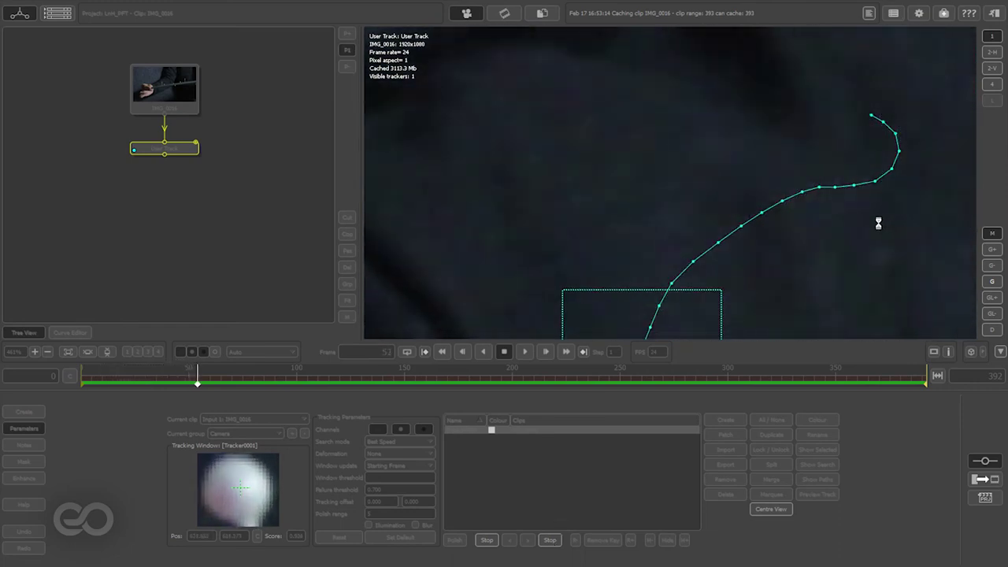
left_click(770, 509)
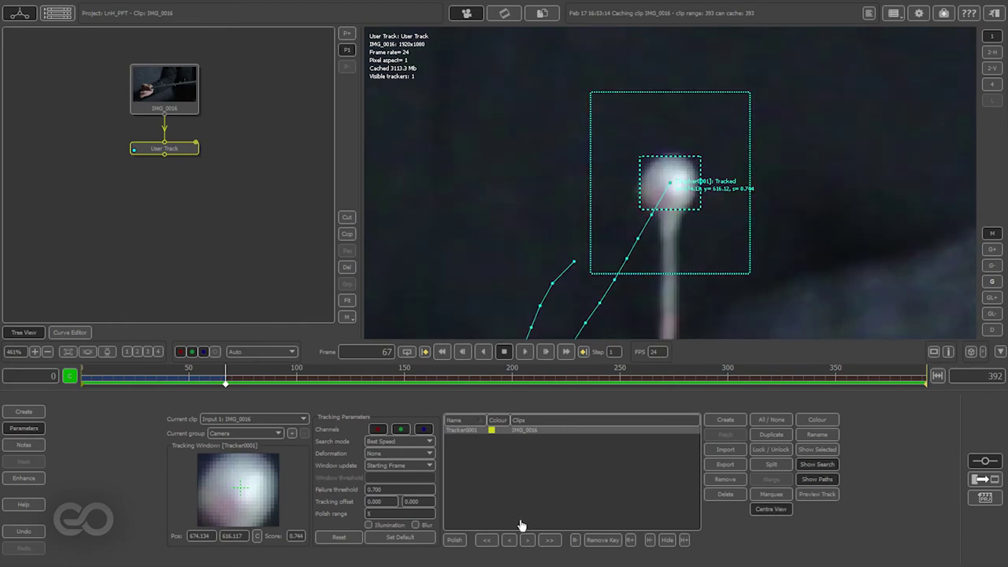
left_click(548, 541)
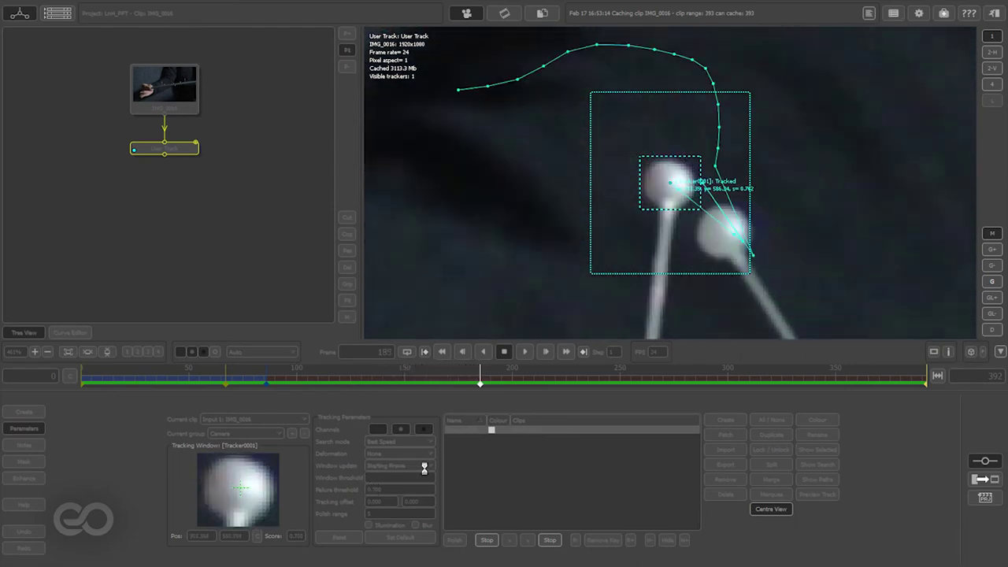
left_click(485, 540)
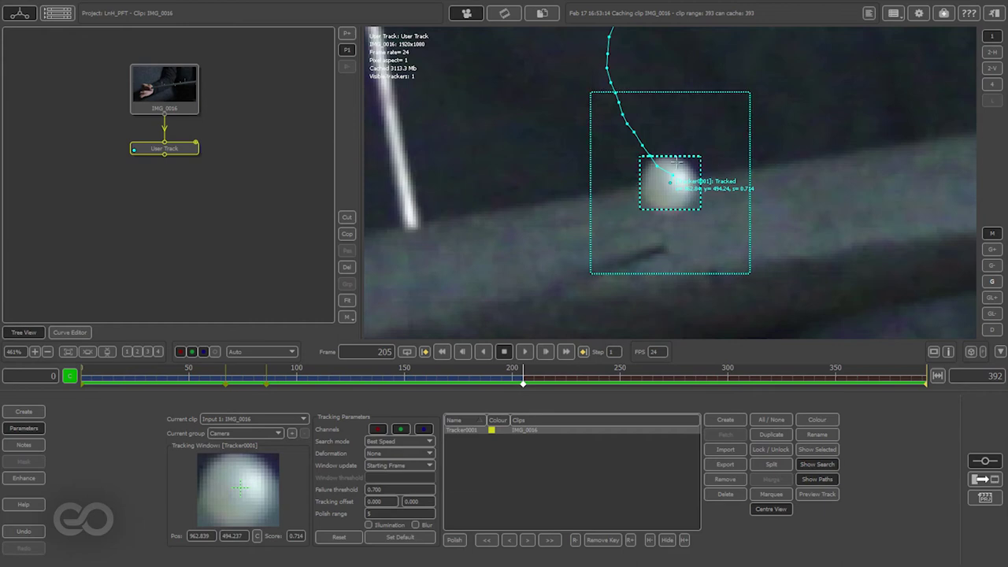
Step: Scrub between frames 164 and 179 and examine where the tracker's path jumps towards the neighbouring pin
scroll(708, 203, "down", 2)
middle_click_drag(580, 186, 731, 270)
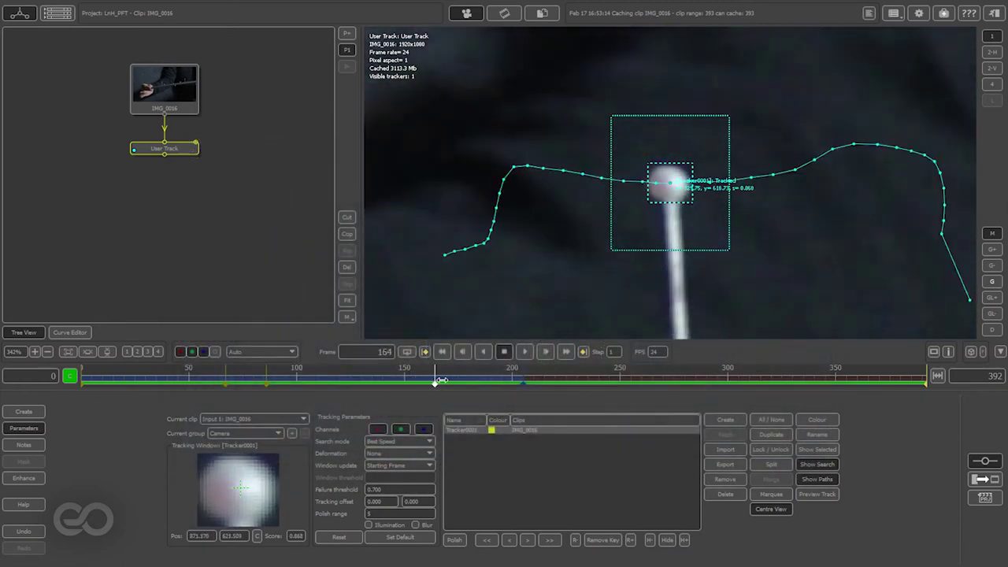
left_click(469, 381)
left_click_drag(469, 381, 465, 381)
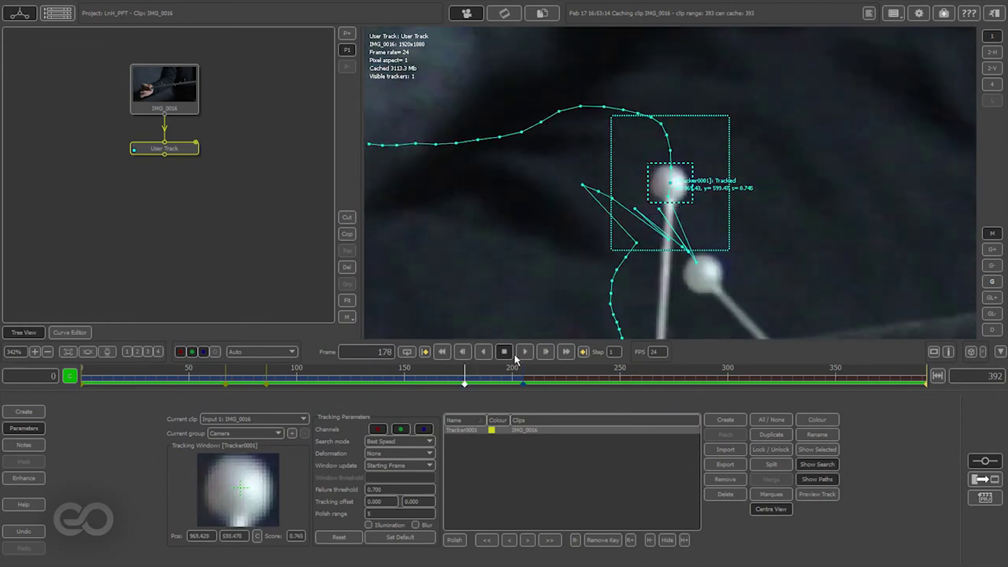
scroll(786, 233, "up", 1)
middle_click_drag(786, 232, 720, 207)
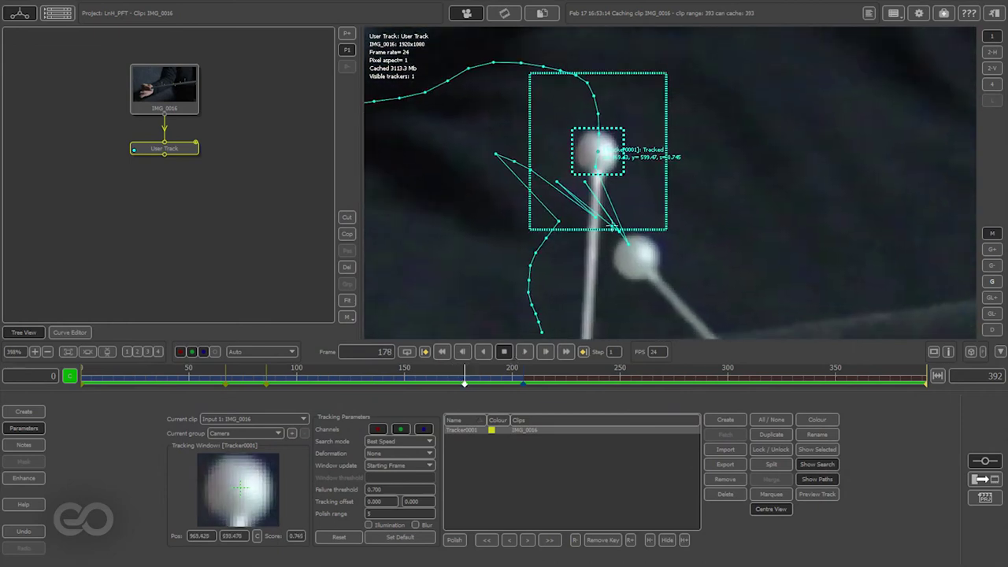
left_click(594, 510)
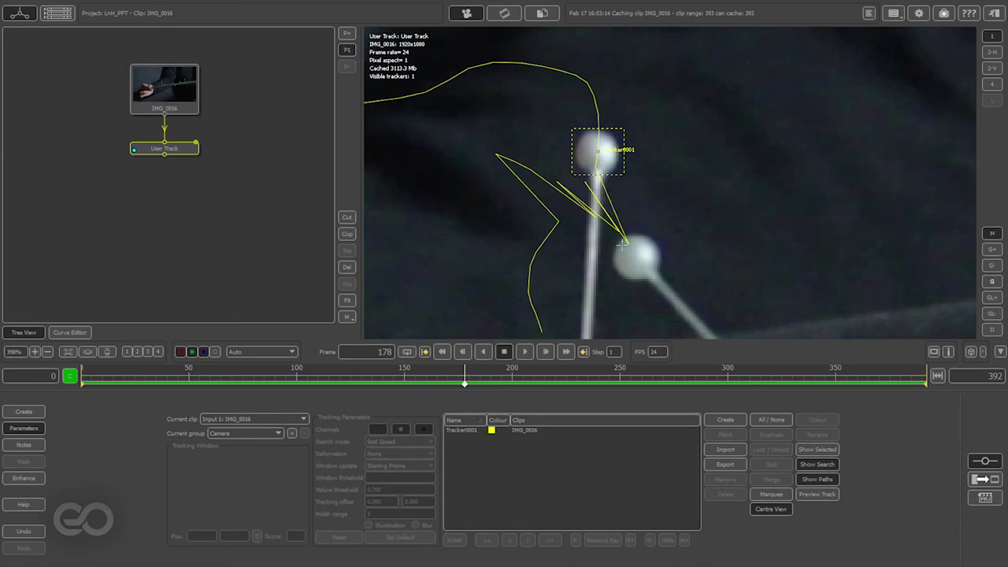
mouse_move(463, 384)
left_mouse_down()
mouse_move(487, 383)
mouse_move(457, 384)
mouse_move(467, 379)
left_mouse_up()
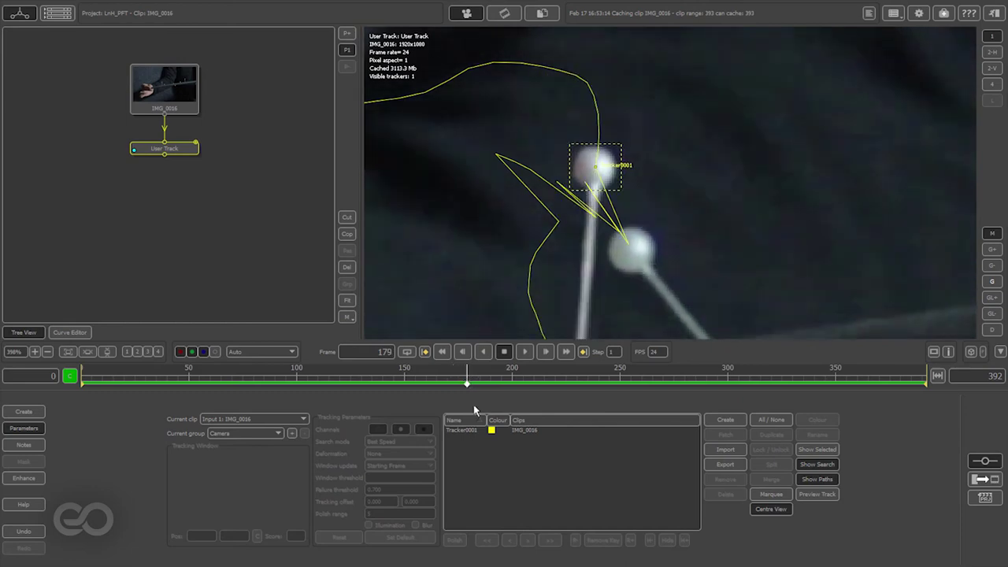
Step: Remove the first tracker's keys after frame 179, then retrack it forward with a smaller search area
left_click(467, 432)
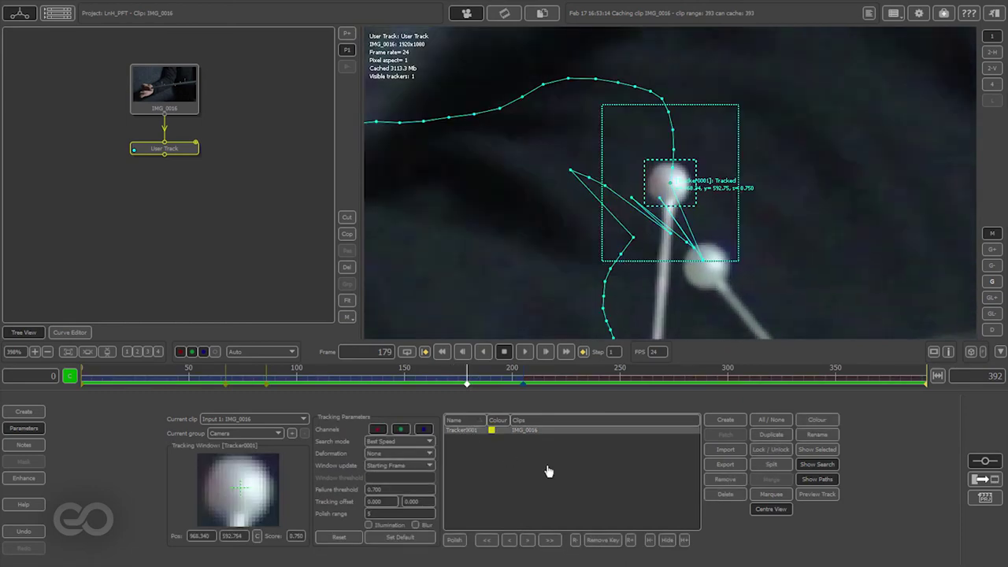
middle_click_drag(813, 262, 754, 213)
left_click_drag(467, 386, 466, 385)
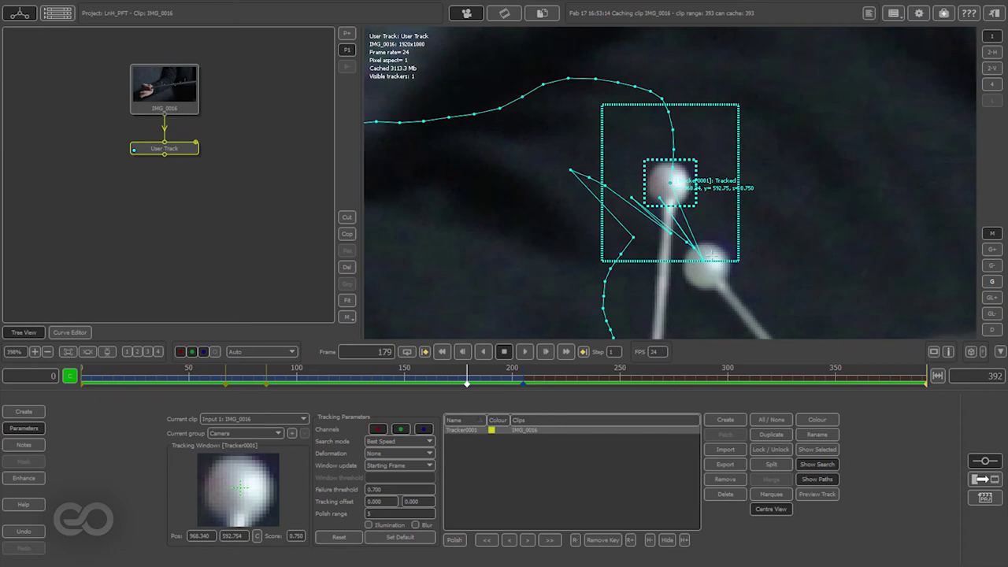
left_click(630, 542)
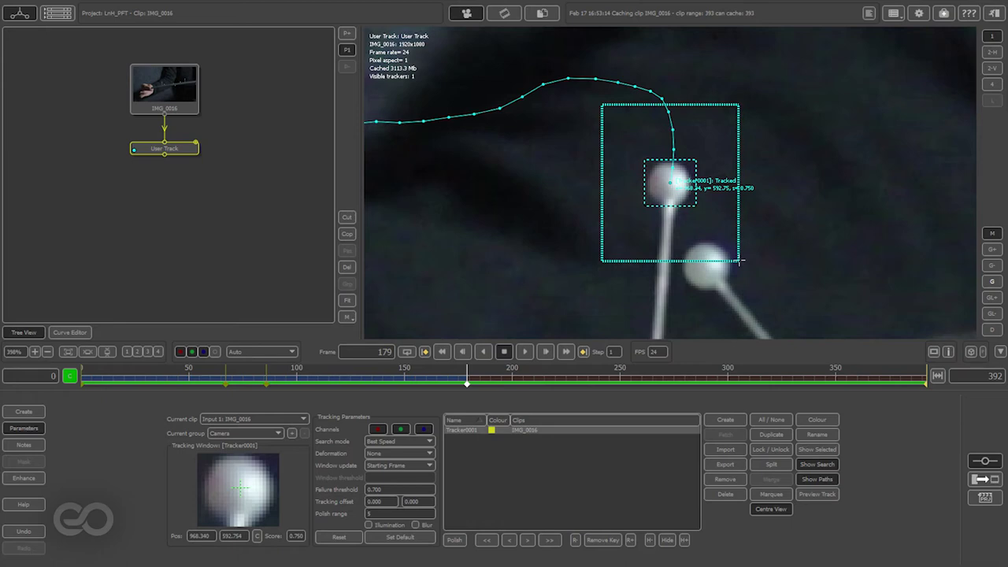
left_click_drag(740, 261, 729, 236)
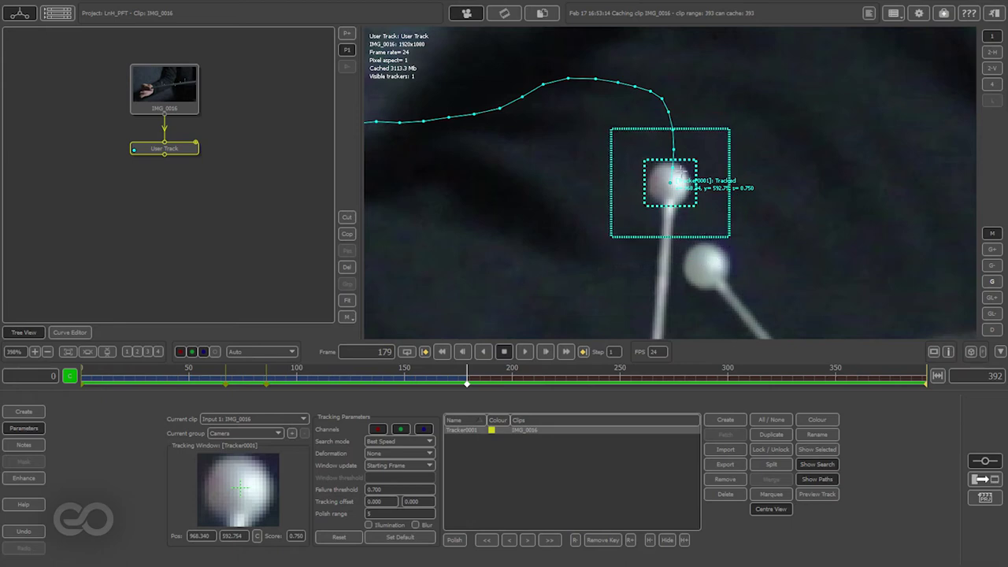
left_click(551, 540)
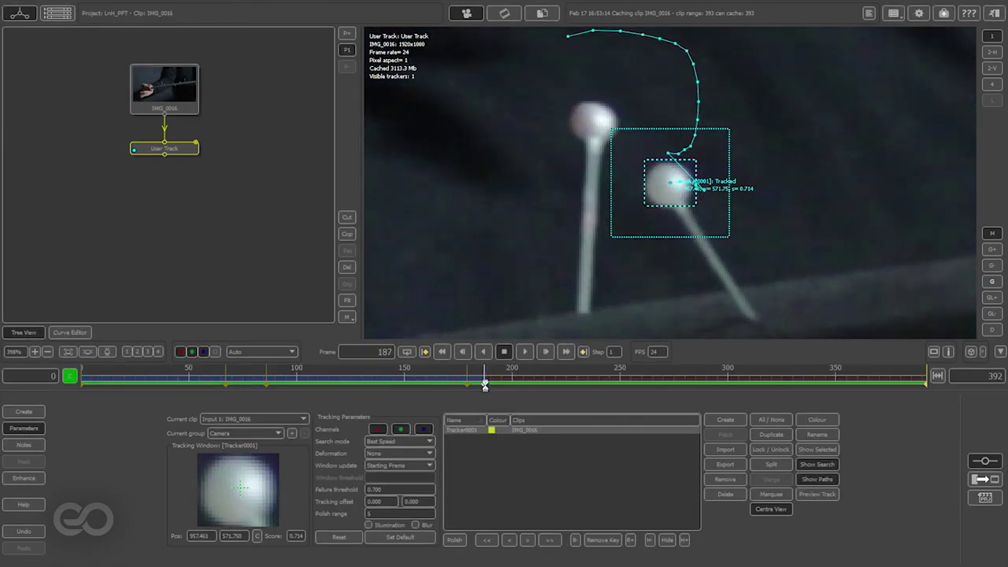
Step: Remove the tracker's keys after frame 183 and track it frame by frame to frame 187 with a tighter search area
left_click_drag(486, 384, 475, 385)
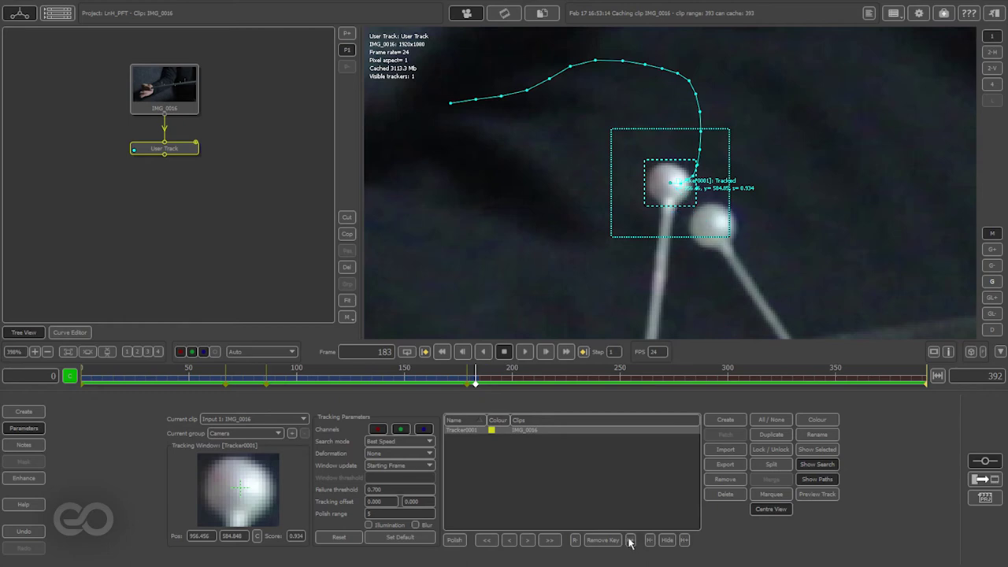
left_click_drag(729, 236, 721, 216)
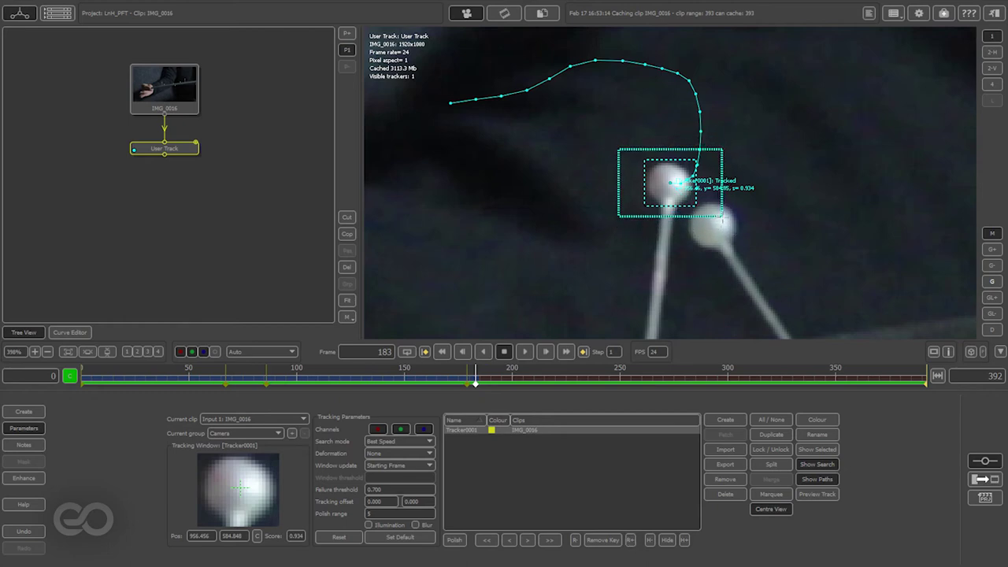
left_click(527, 541)
left_click(527, 542)
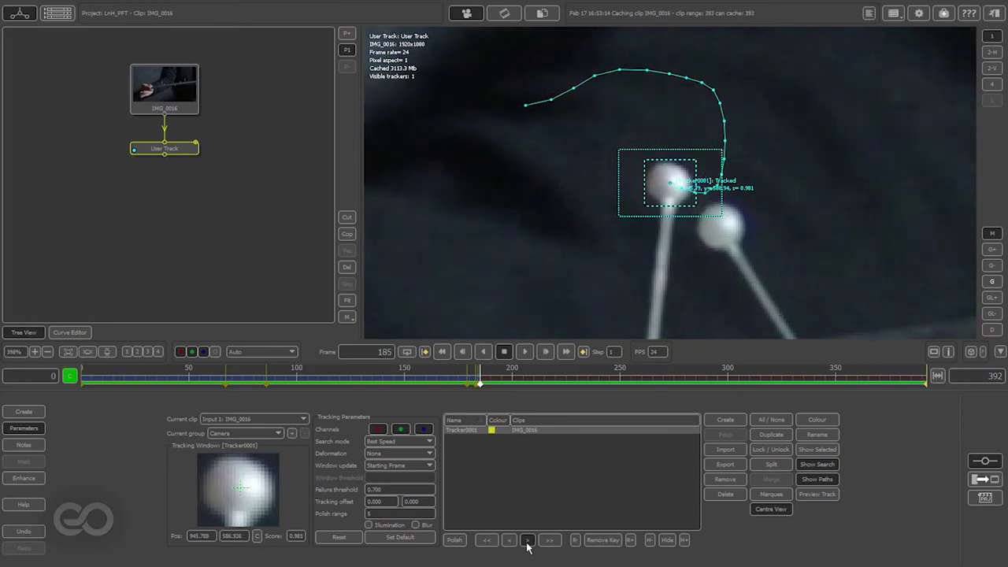
left_click(527, 542)
left_click(527, 542)
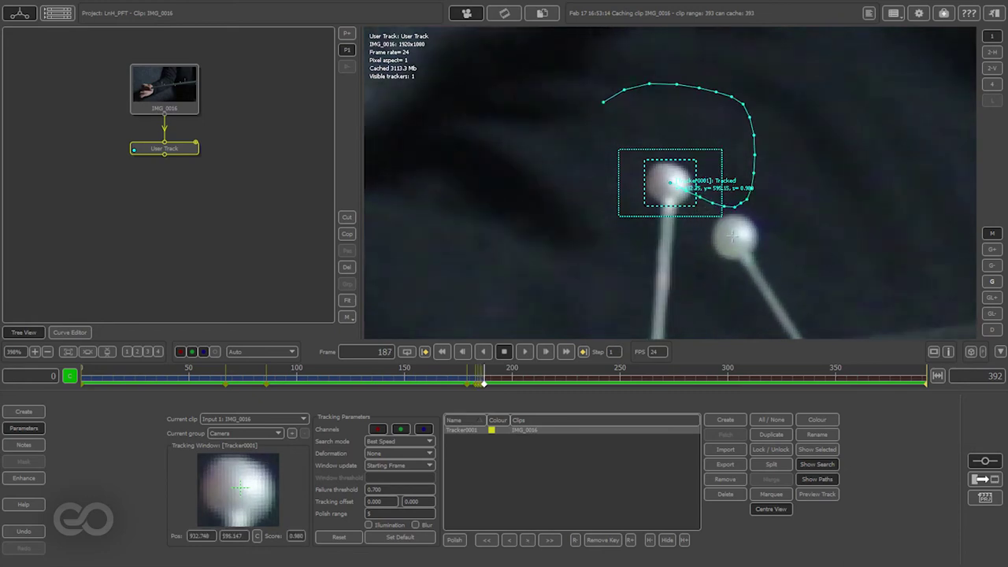
Step: Enlarge the search area slightly at frame 187 and continue tracking the pin head forward to frame 223
left_click_drag(724, 224, 737, 235)
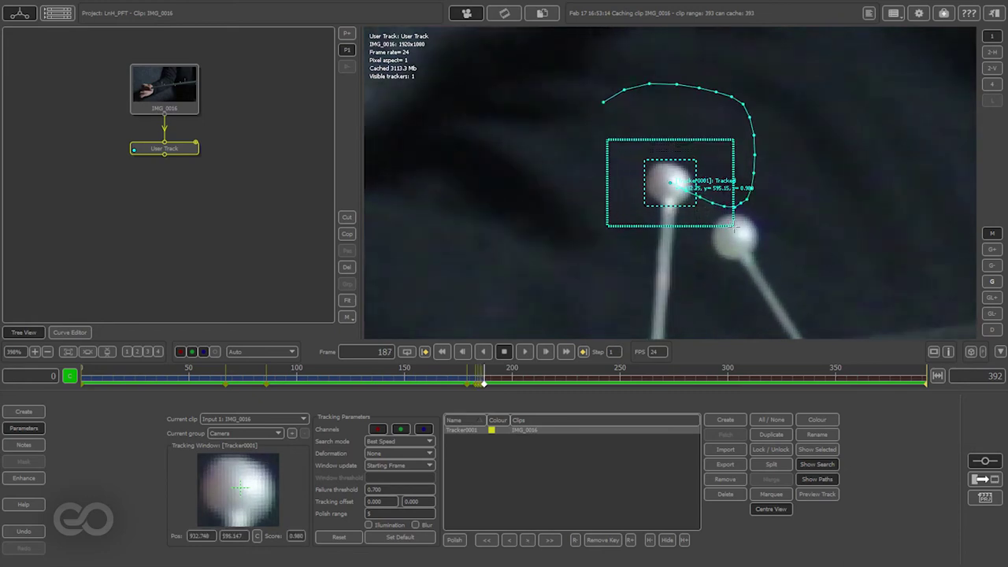
left_click(528, 541)
left_click(549, 542)
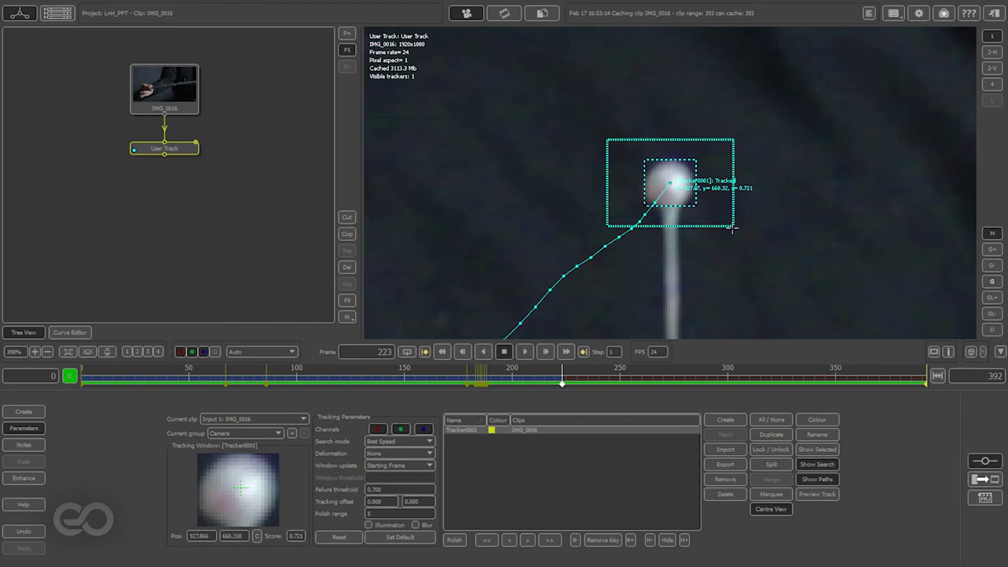
Step: Widen the search area again at frame 223, track to the end of the clip, and scrub through to frame 392 to check the result
left_click_drag(734, 227, 742, 234)
left_click(555, 541)
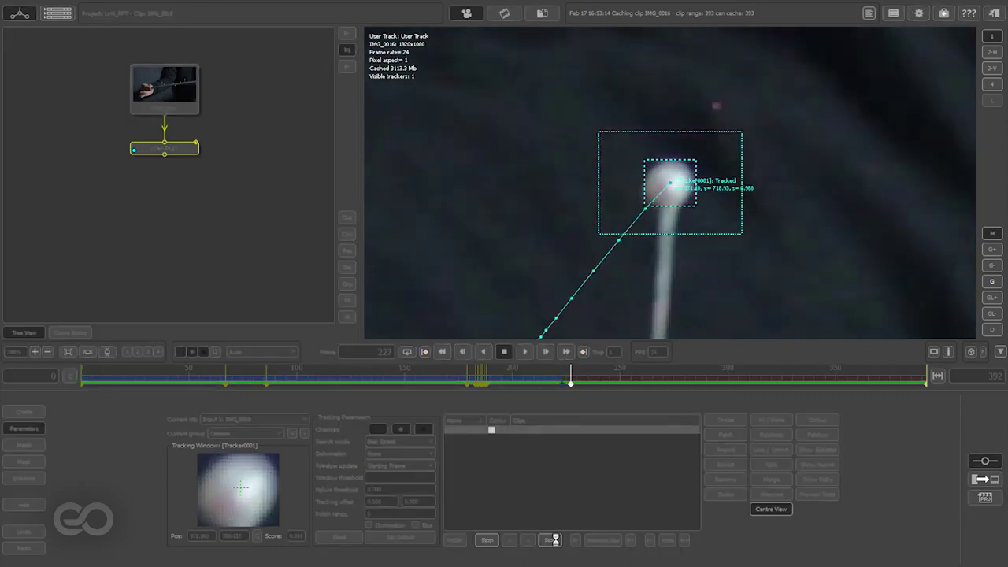
left_click(555, 541)
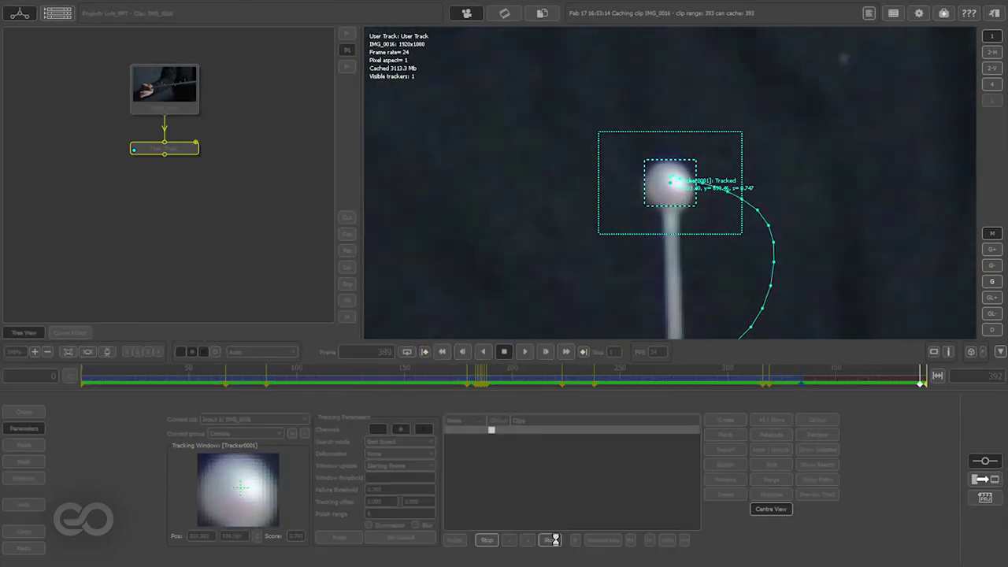
scroll(498, 249, "down", 5)
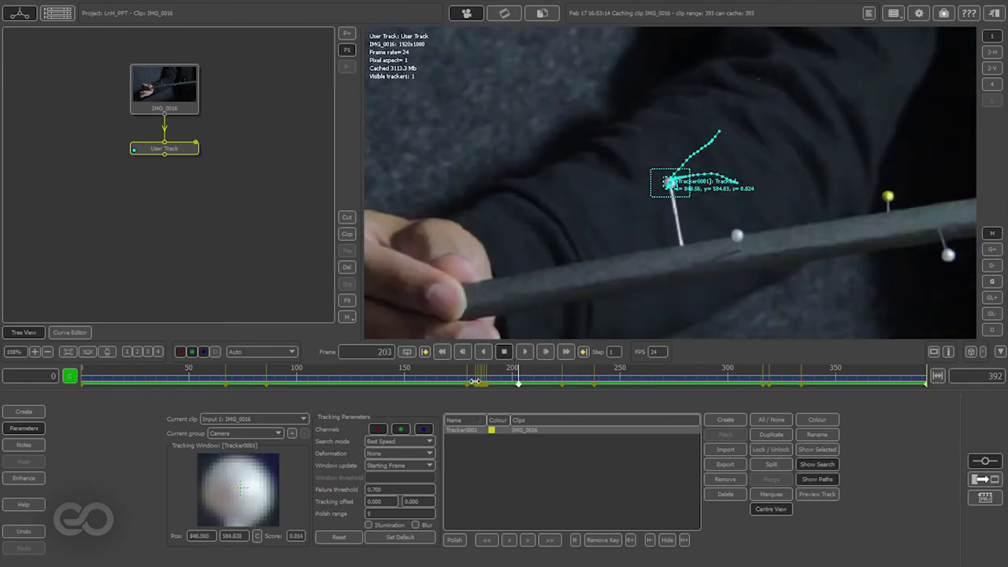
left_click_drag(86, 377, 985, 365)
Step: Create a second tracker at frame 392 on the upright white pin near the stick's tip and track it backward to the clip's start
middle_click_drag(825, 242, 582, 174)
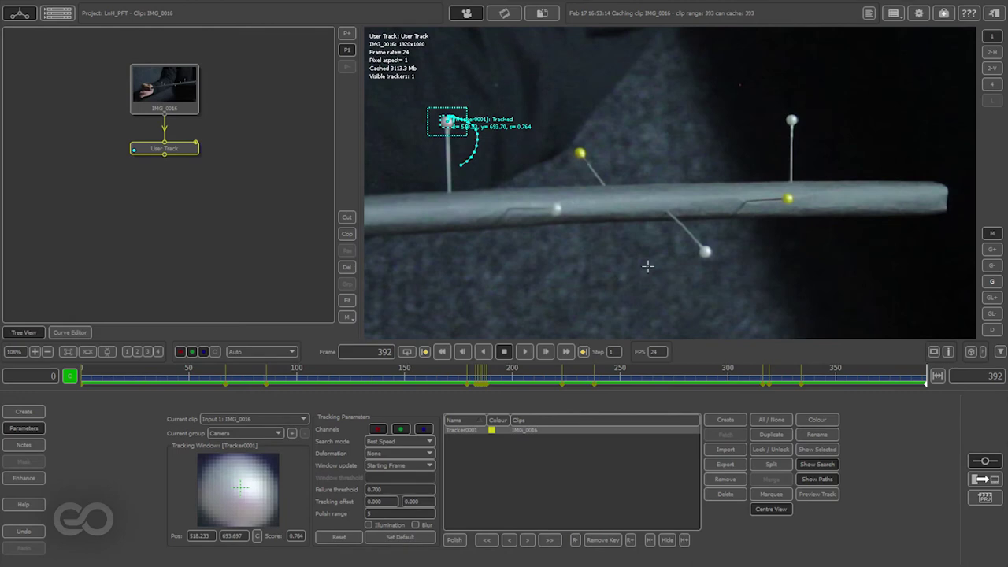
scroll(786, 116, "up", 5)
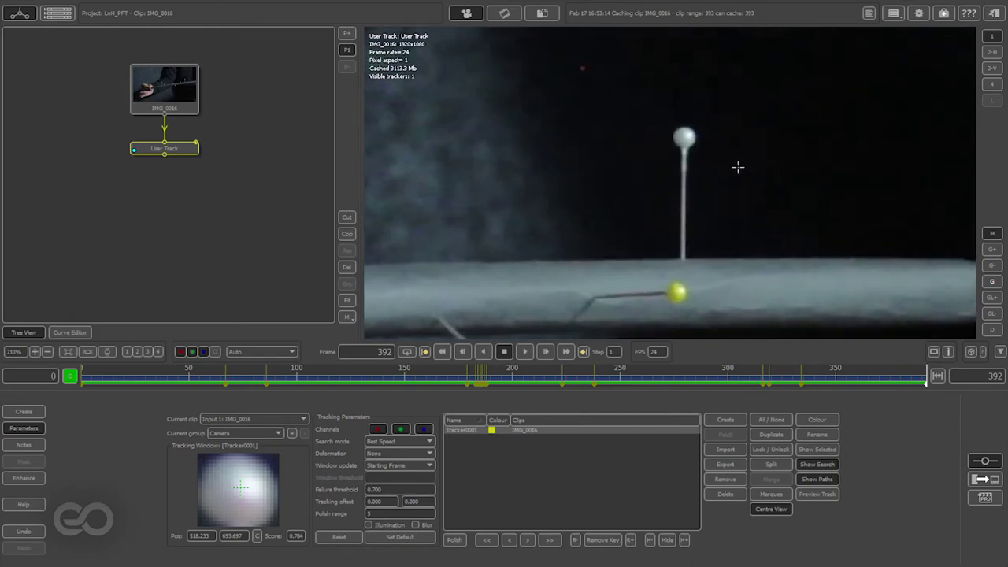
left_click(725, 420)
left_click(668, 179)
scroll(762, 218, "up", 3)
left_click(487, 540)
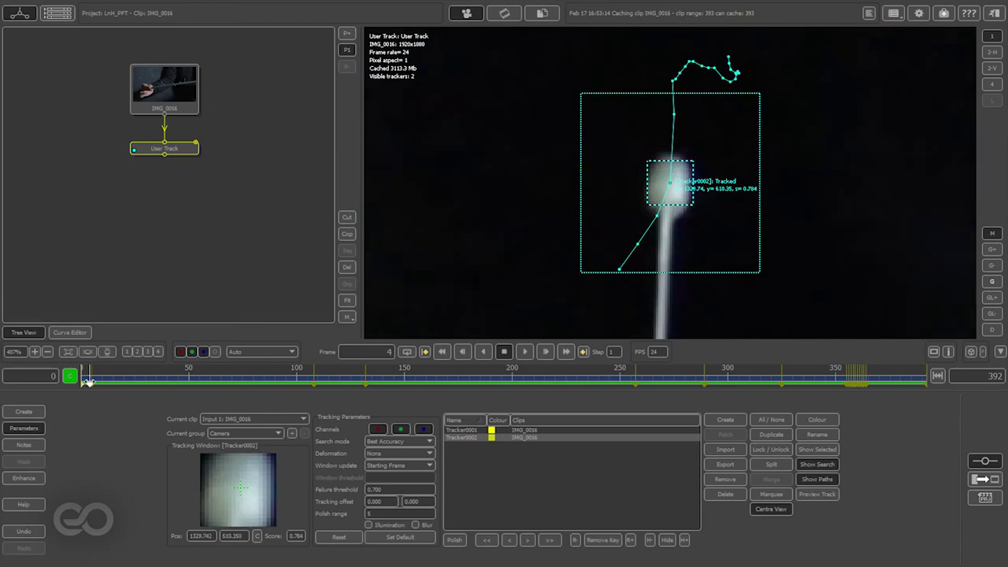
Step: Create a third tracker at frame 0 on the white pin hanging below the stick and track it forward to frame 149
scroll(660, 192, "down", 5)
left_click(590, 246, "ctrl")
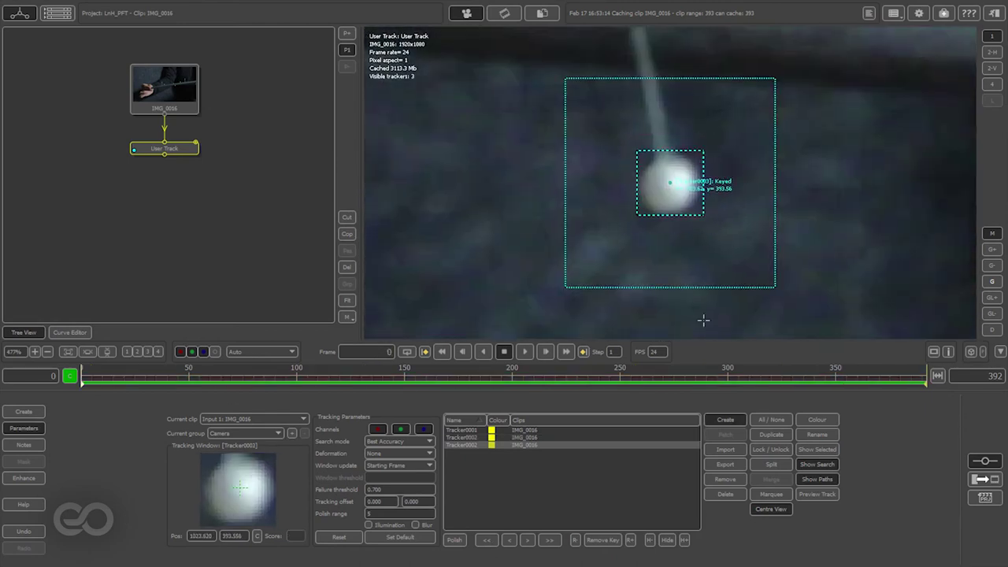
left_click(549, 539)
left_click(551, 539)
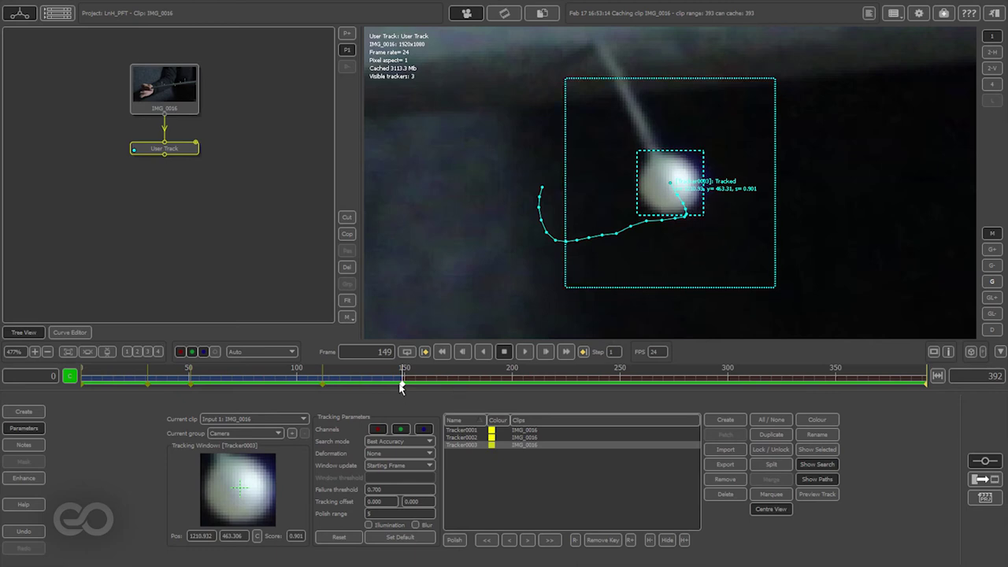
Step: Remove the third tracker's keys after frame 120 and tighten its pattern window around the pin head there
left_click_drag(400, 386, 358, 385)
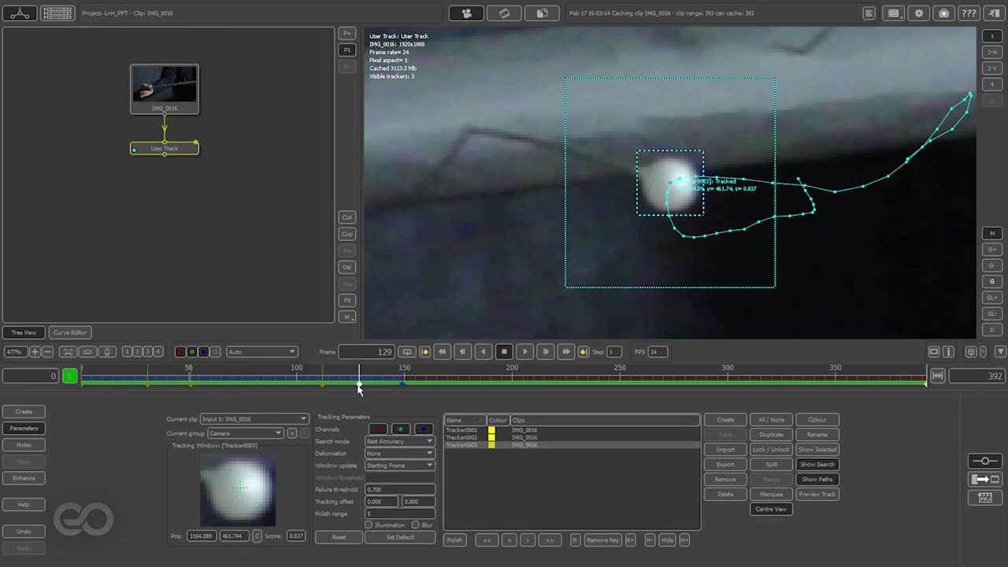
left_click_drag(359, 386, 339, 382)
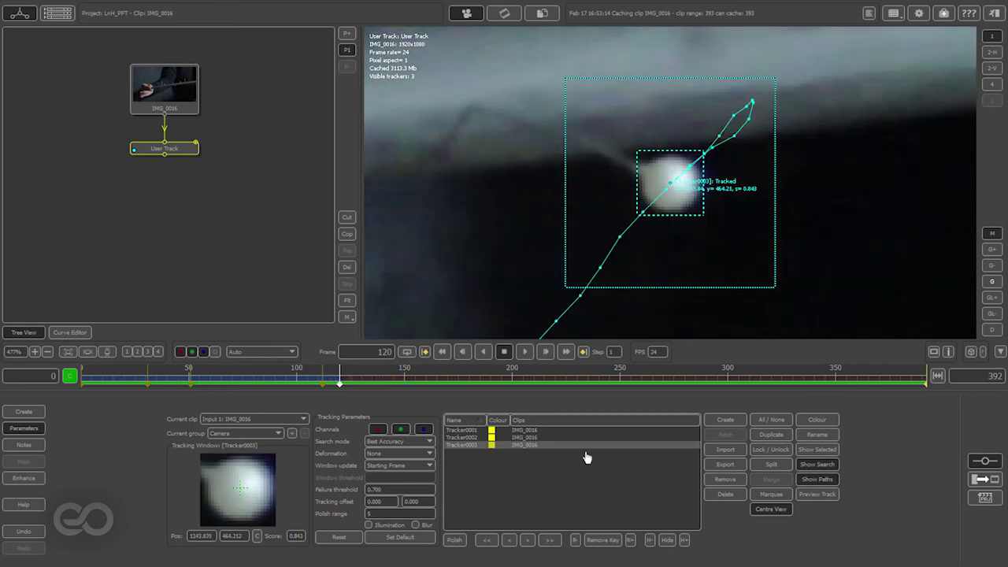
left_click_drag(704, 216, 700, 211)
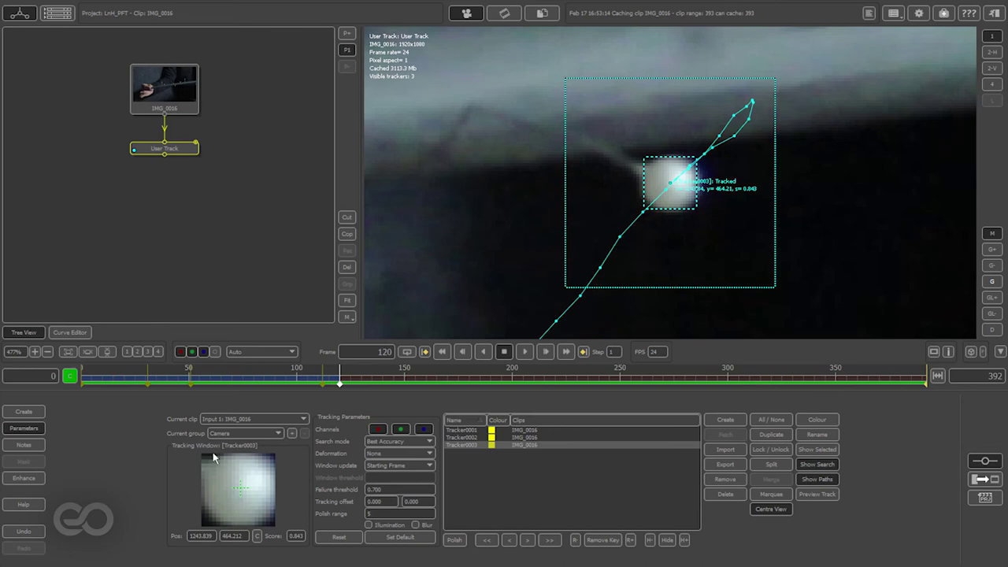
Step: Track the white pin below the stick forward from frame 120 to frame 392, resuming wherever tracking stops
left_click(551, 541)
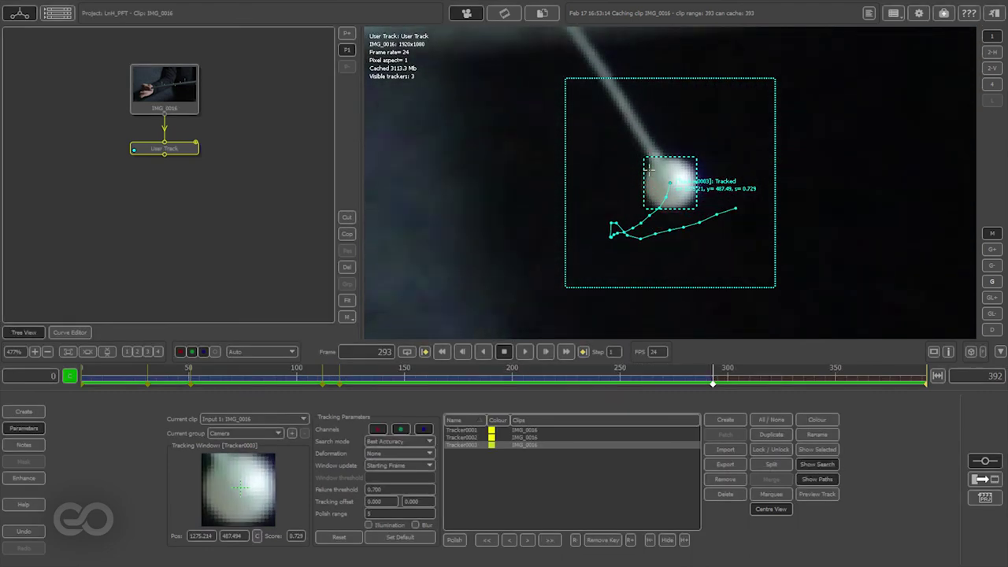
left_click(550, 540)
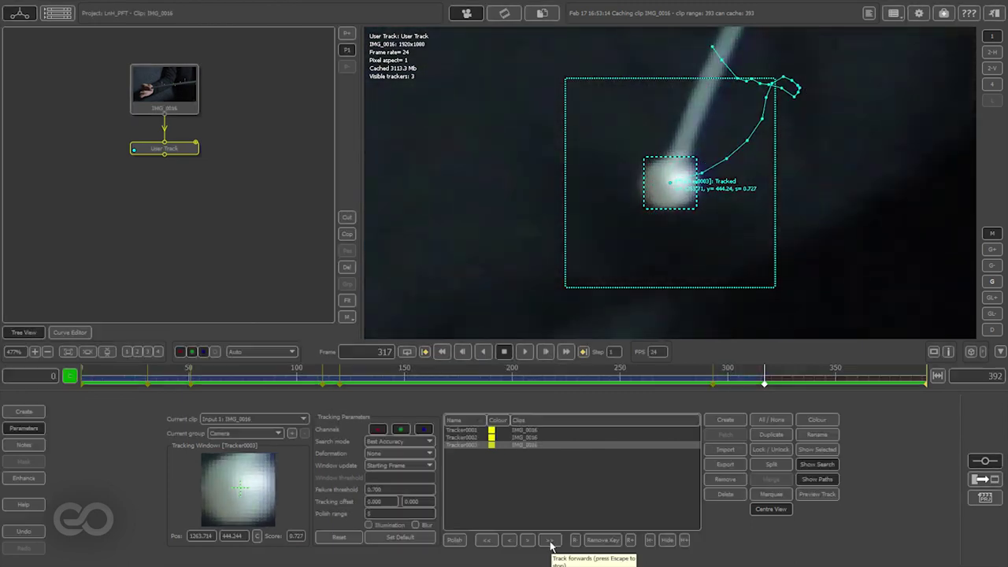
left_click(550, 542)
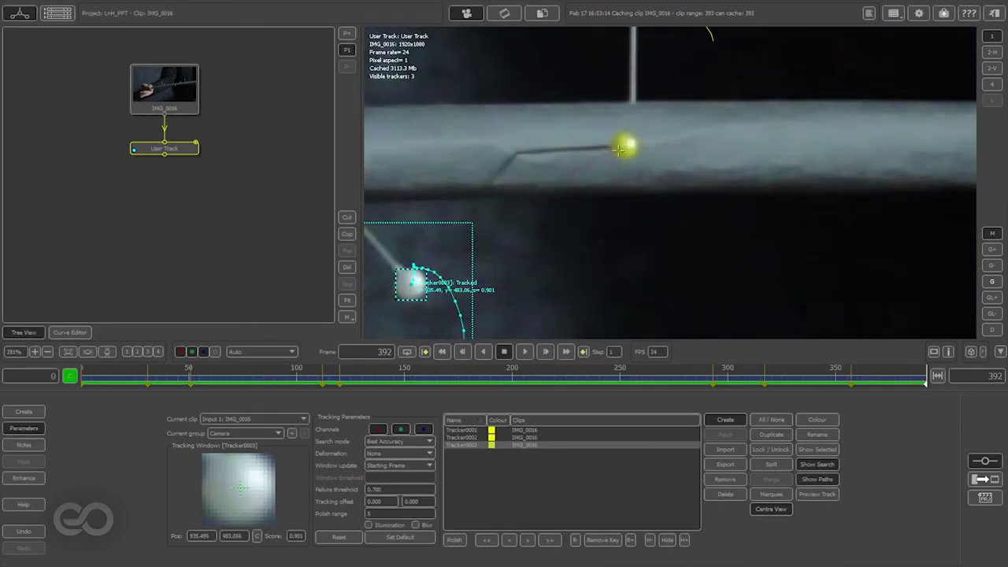
Step: Add trackers on the yellow pin near the tip, tracked backward from frame 392, and the white pin on the stick's face, tracked forward from frame 0
left_click(619, 149, "ctrl")
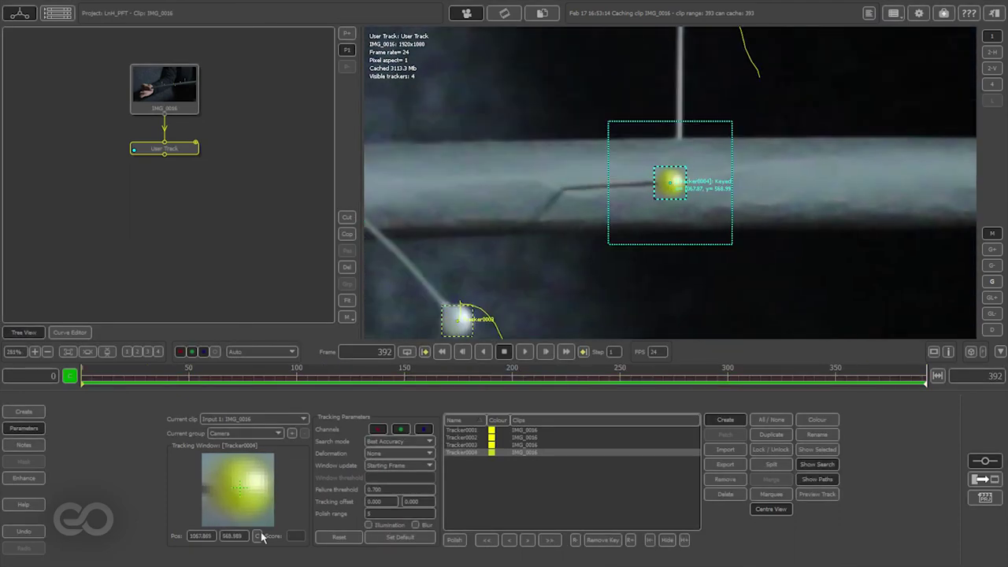
left_click(485, 540)
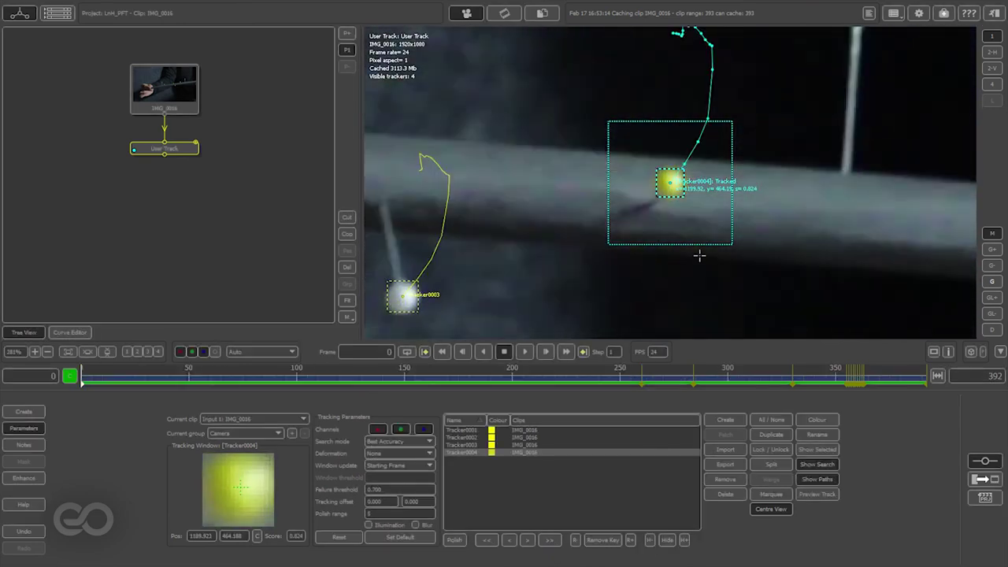
left_click(644, 199, "ctrl")
left_click(550, 539)
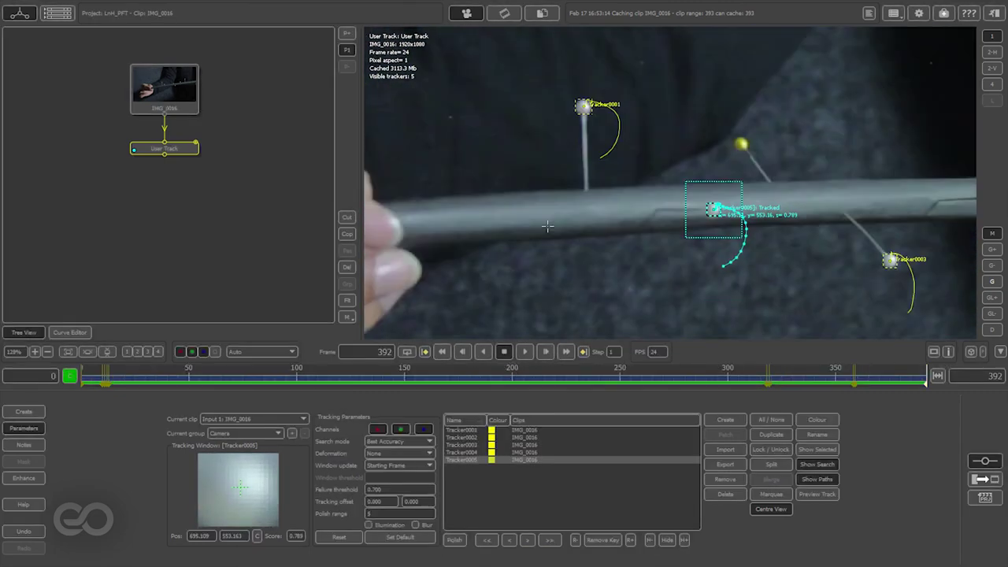
Step: Create a sixth tracker at frame 392 on the yellow pin above the stick and track it backward to frame 195, re-keying it where tracking stops
left_click(689, 171, "ctrl")
scroll(736, 238, "up", 3)
key("shift+b")
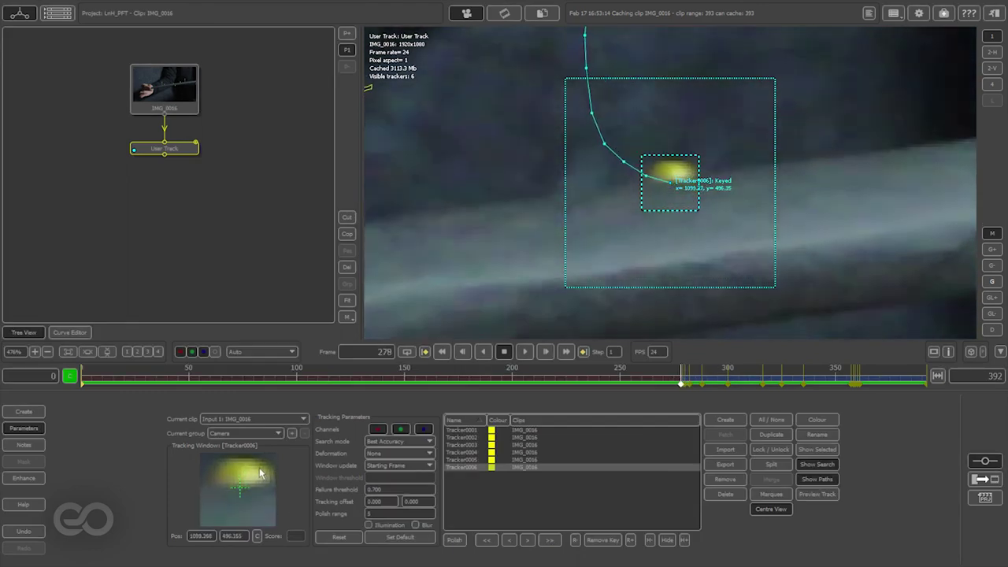
left_click_drag(252, 487, 258, 485)
key("shift+b")
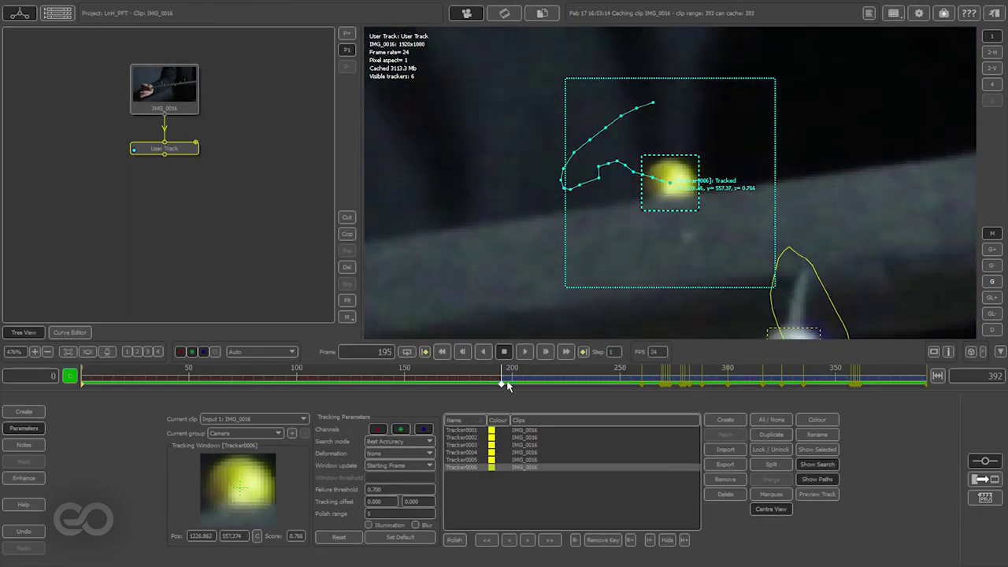
Step: Compare the frames around 177 to 198 where the yellow pin gets occluded and hide the sixth tracker before frame 195
mouse_move(502, 384)
left_mouse_down()
mouse_move(930, 388)
mouse_move(463, 385)
mouse_move(508, 384)
left_mouse_up()
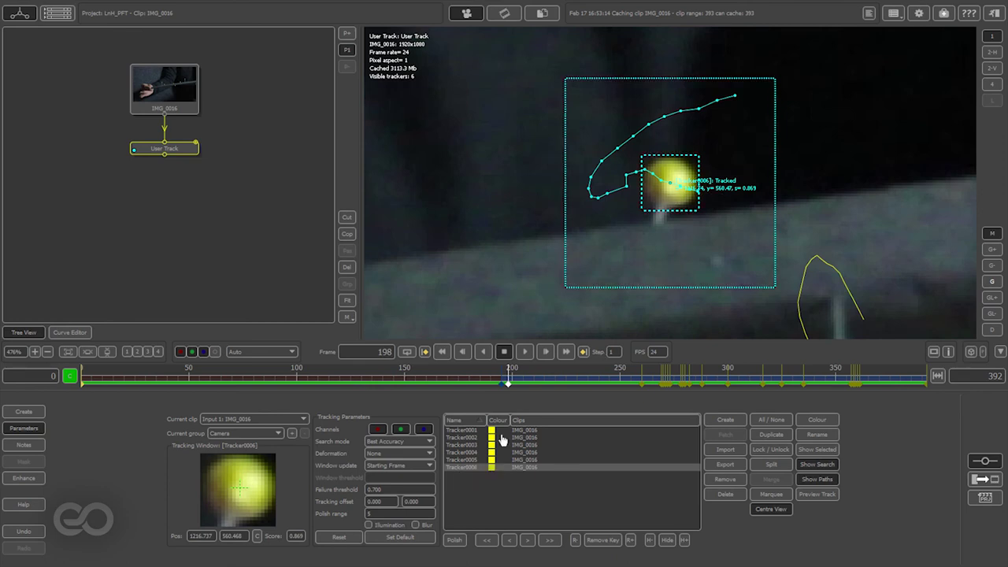
left_click_drag(508, 381, 462, 398)
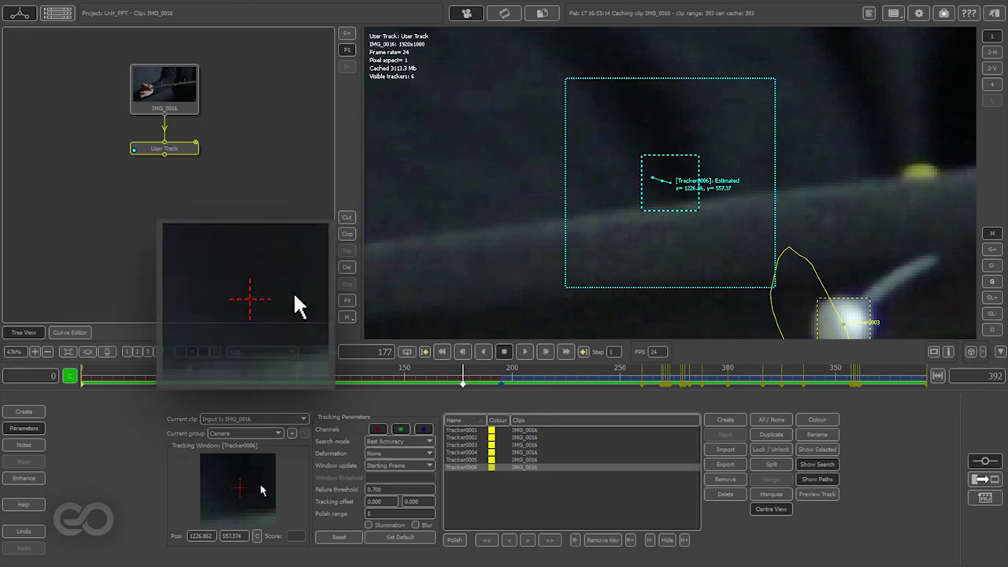
left_click_drag(464, 384, 501, 387)
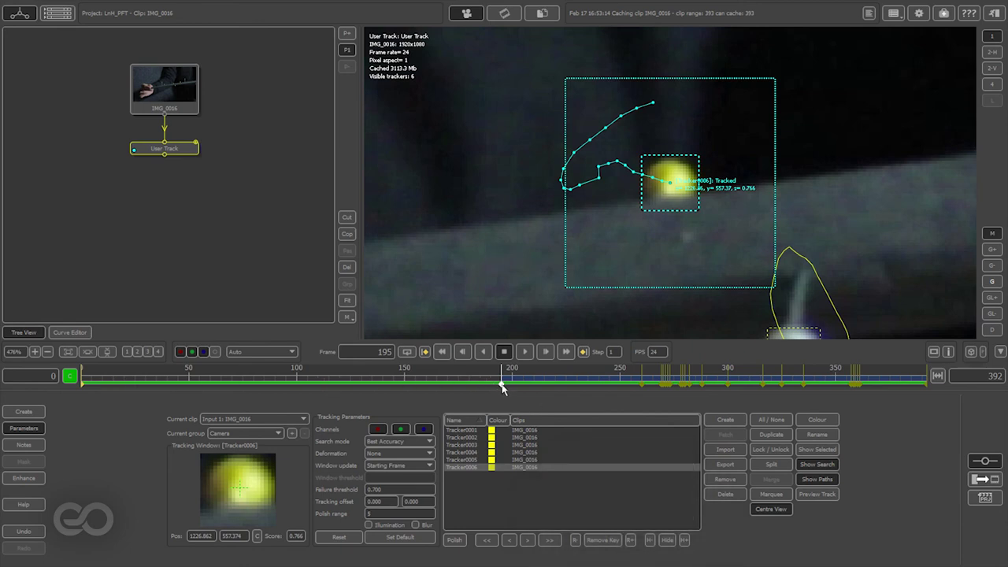
left_click_drag(502, 386, 494, 385)
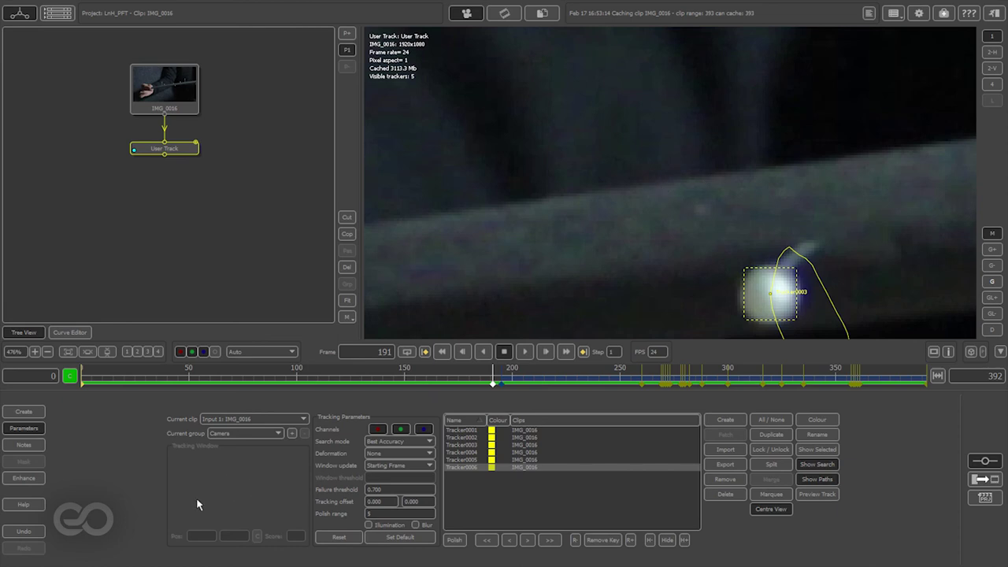
Step: Unhide the sixth tracker from frame 174 backward and key it on the yellow pin head there
left_click_drag(494, 385, 456, 386)
middle_click_drag(927, 194, 627, 260)
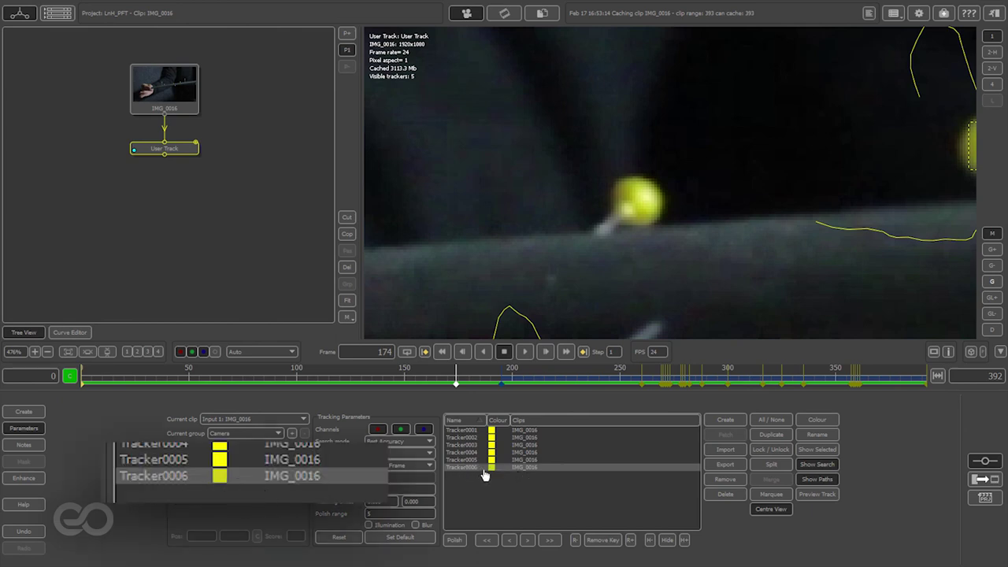
left_click(637, 200)
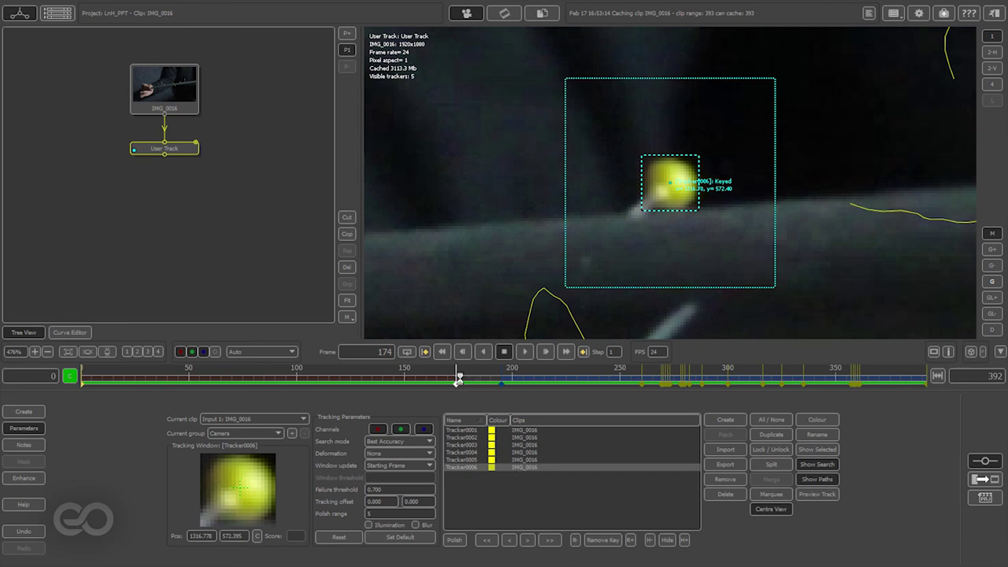
Step: Track the sixth tracker backward from frame 174 to frame 0, resuming wherever tracking stops
mouse_move(459, 378)
left_mouse_down()
mouse_move(486, 383)
mouse_move(414, 384)
mouse_move(472, 385)
mouse_move(456, 386)
left_mouse_up()
left_click(494, 542)
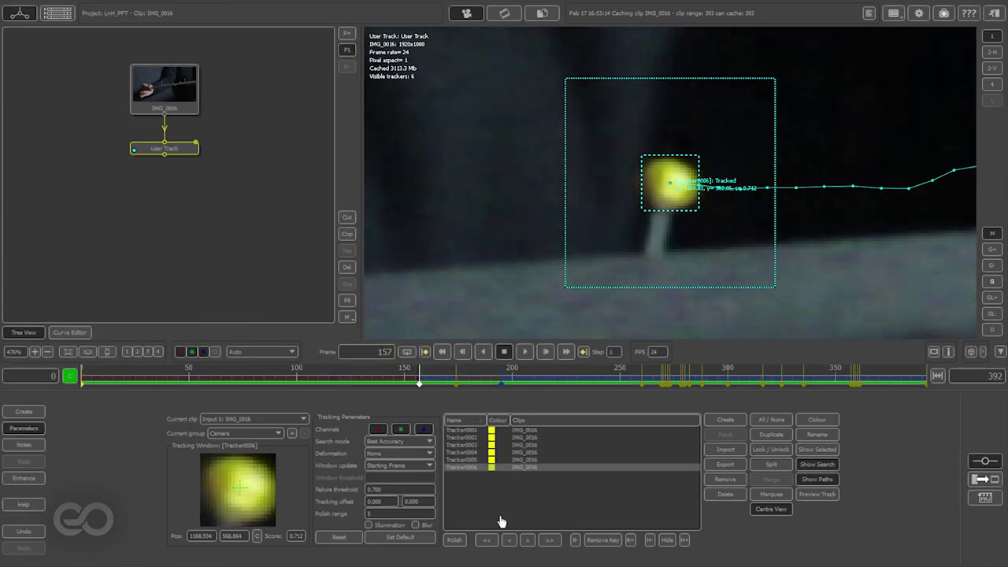
left_click(487, 540)
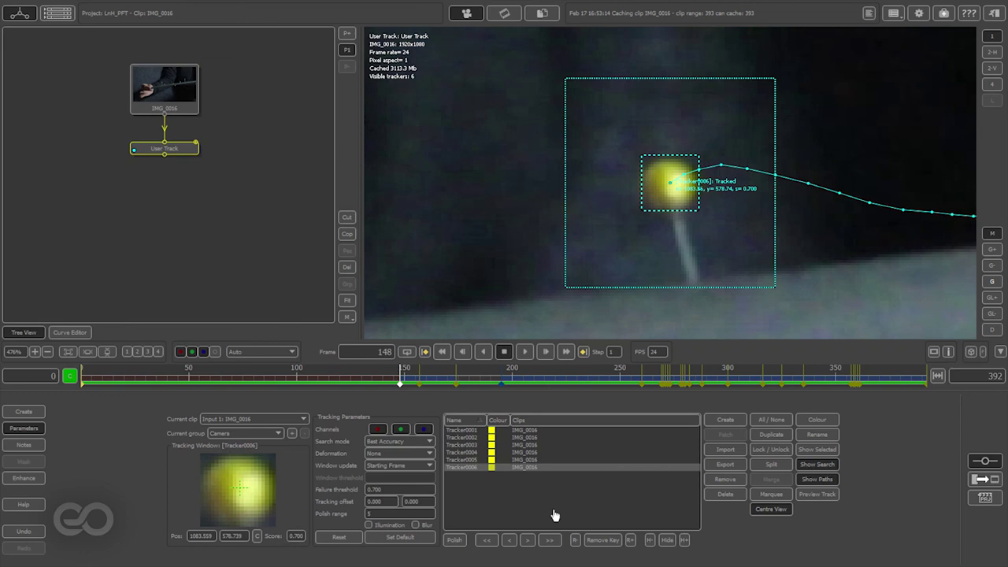
left_click(486, 540)
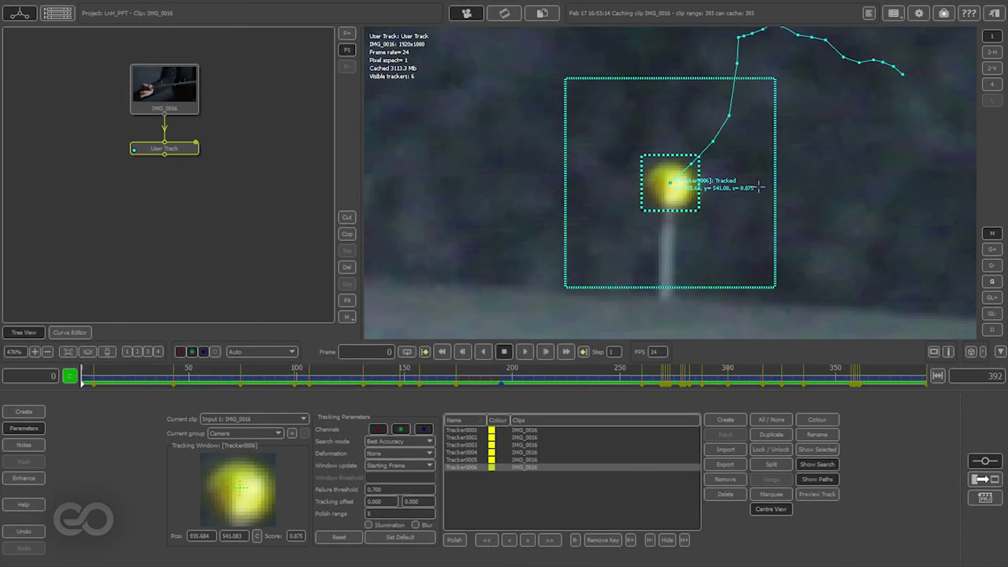
Step: Play the clip from frame 0 to frame 53 and check that all six trackers follow their pins
scroll(799, 195, "down", 10)
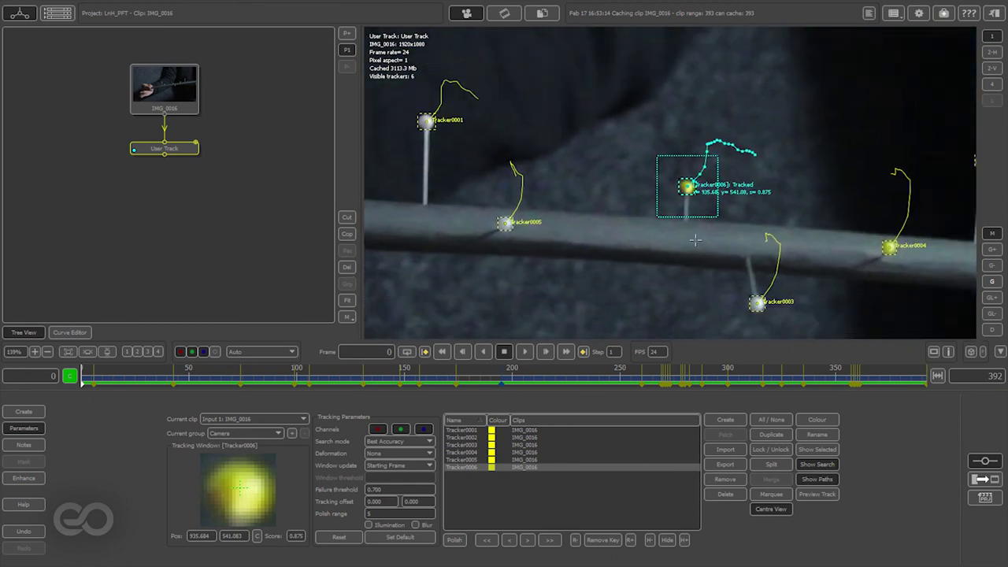
scroll(758, 211, "down", 2)
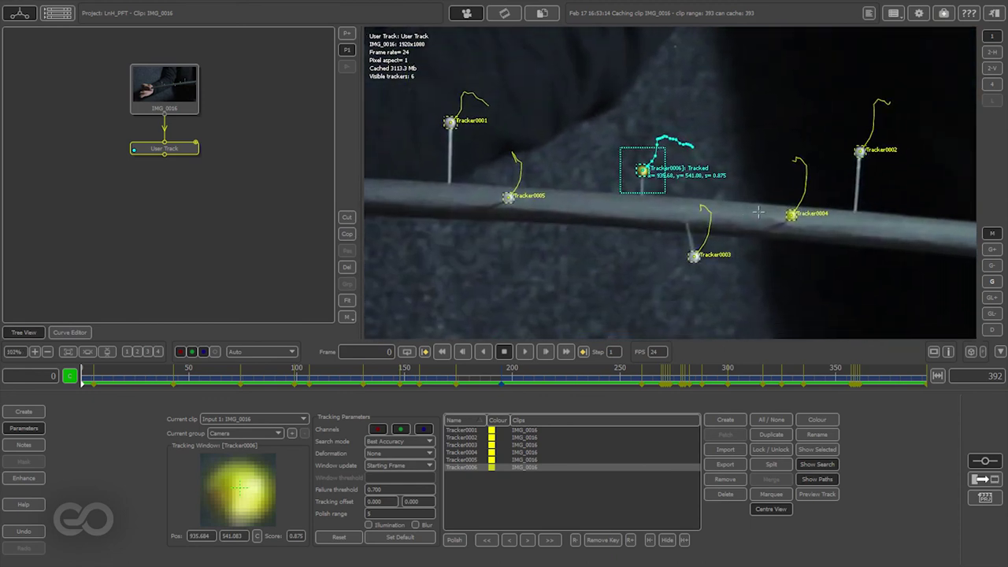
key("space")
scroll(639, 166, "down", 5)
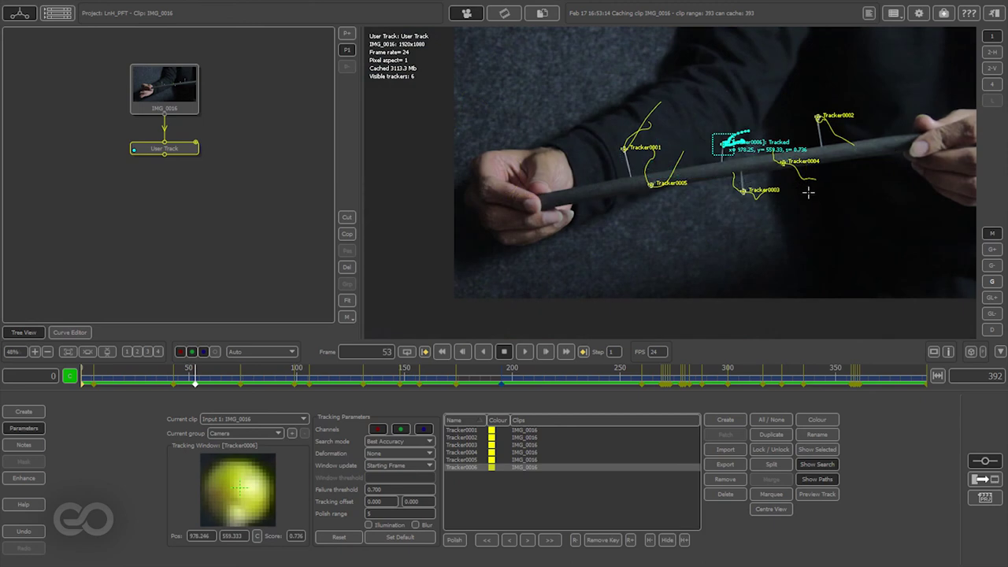
scroll(755, 161, "up", 2)
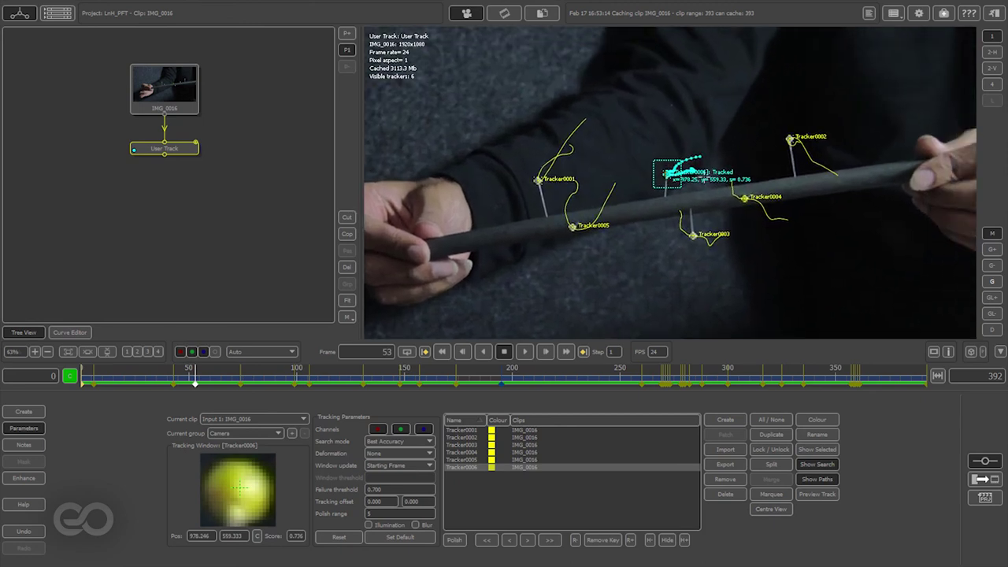
scroll(670, 183, "down", 3)
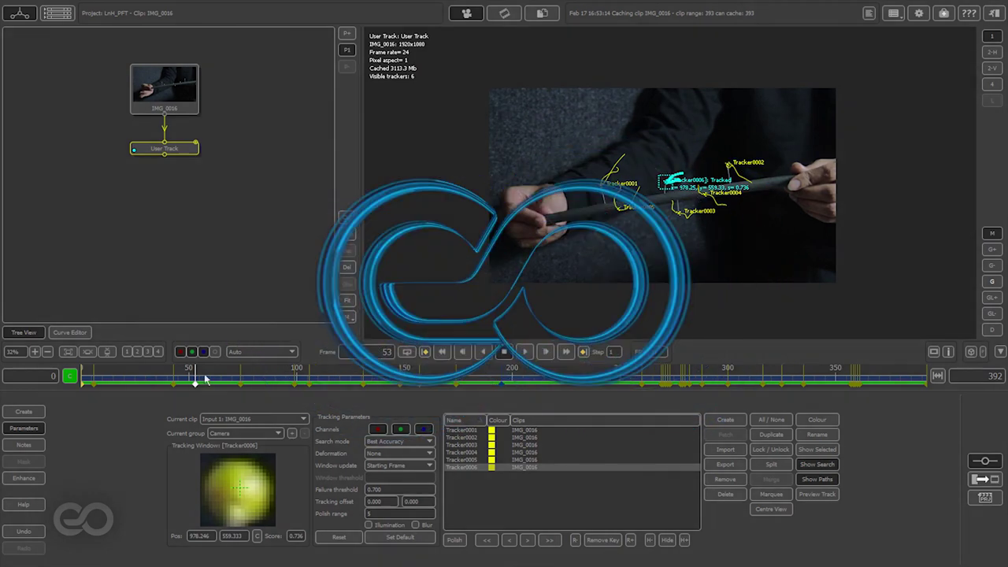